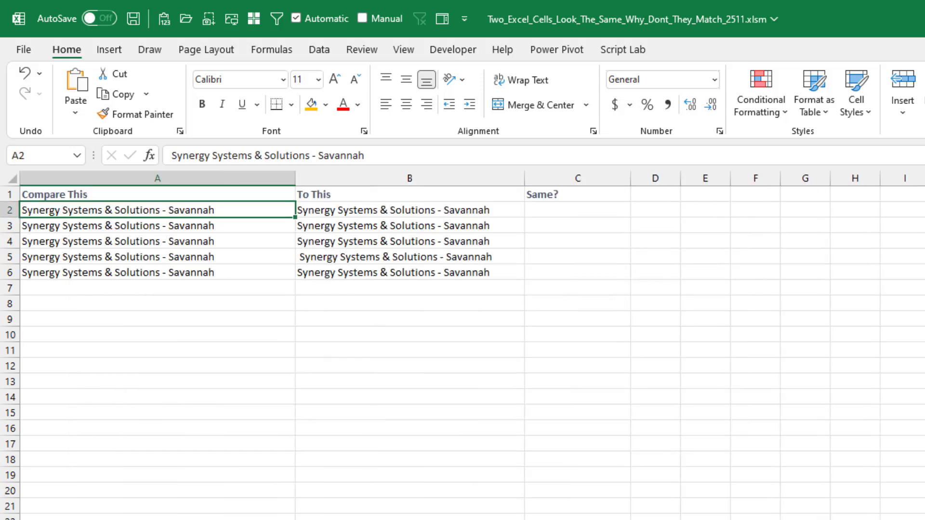
Enter =A2=B2 in C2 and fill it down to C6, giving TRUE only for row 2
{"action": "left_click", "coordinate": [410, 210]}
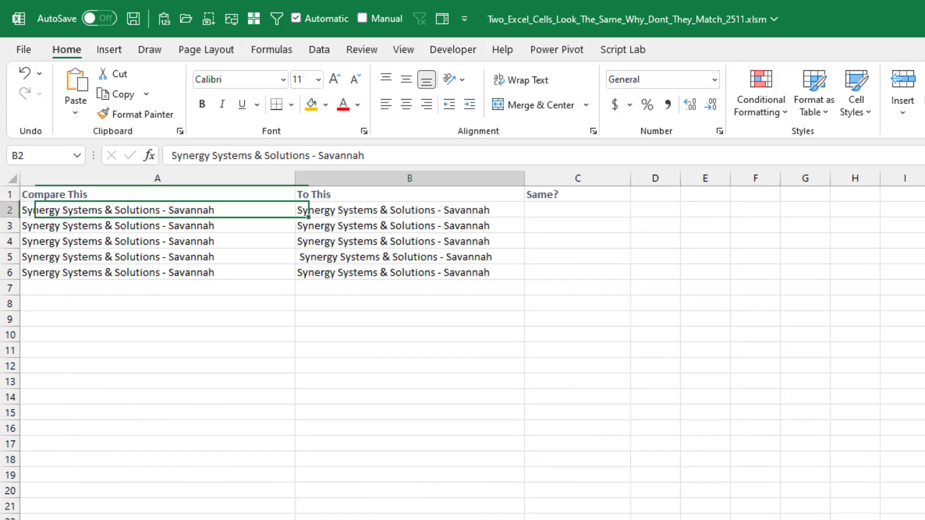
{"action": "left_click", "coordinate": [577, 210]}
{"action": "type", "text": "="}
{"action": "key", "text": "Left"}
{"action": "key", "text": "Left"}
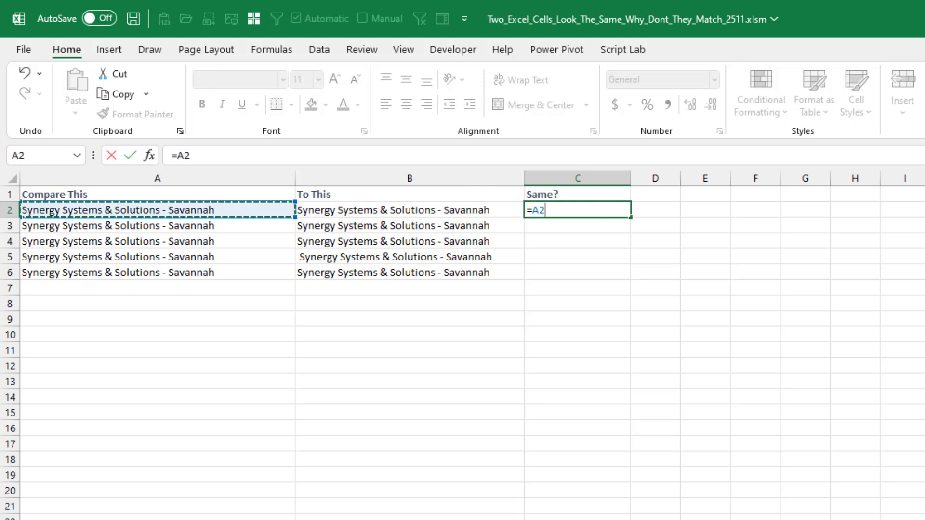
{"action": "type", "text": "="}
{"action": "key", "text": "Left"}
{"action": "key", "text": "Return"}
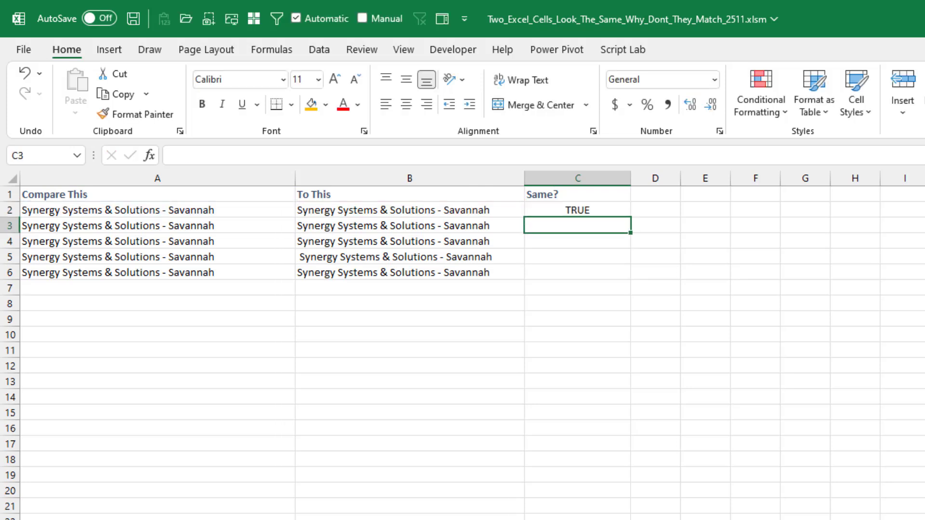
{"action": "key", "text": "Up"}
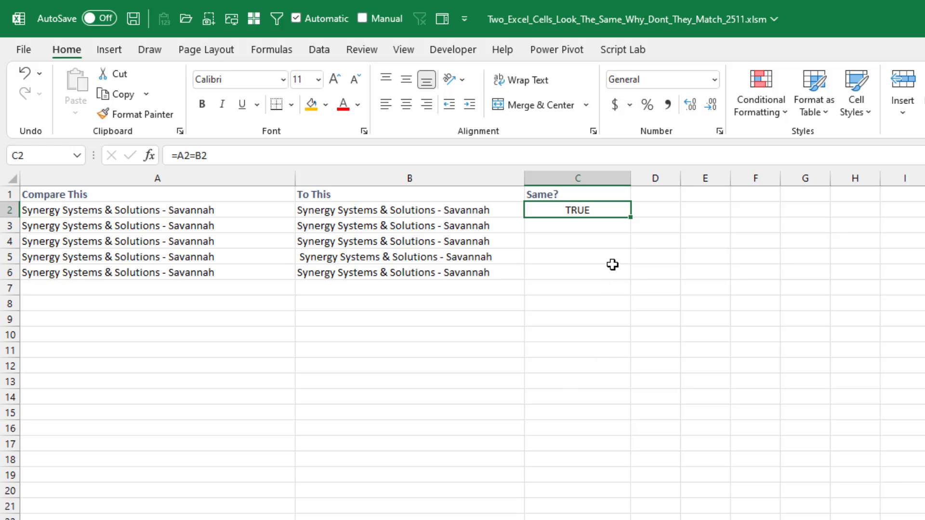
{"action": "double_click", "coordinate": [630, 218]}
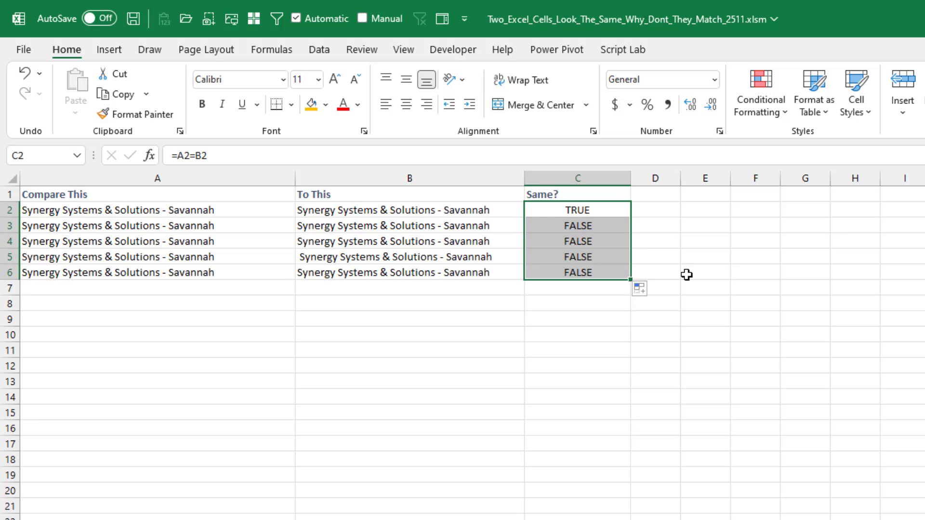
{"action": "key", "text": "Down"}
{"action": "key", "text": "Left"}
{"action": "key", "text": "Down"}
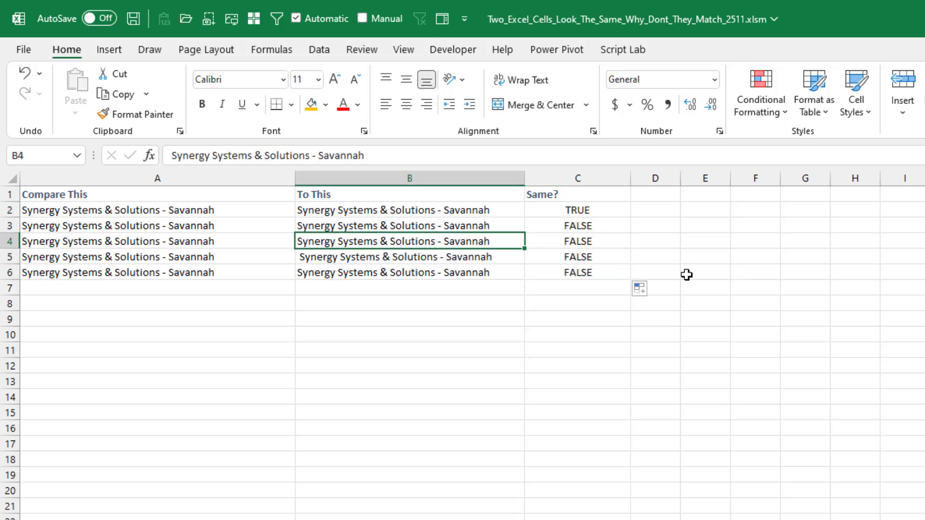
{"action": "key", "text": "Down"}
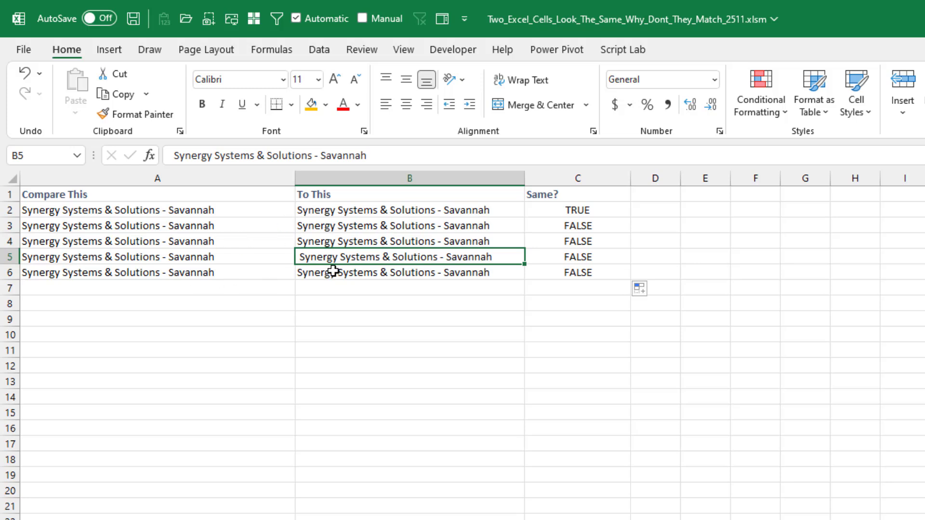
{"action": "left_click", "coordinate": [216, 229]}
{"action": "key", "text": "F2"}
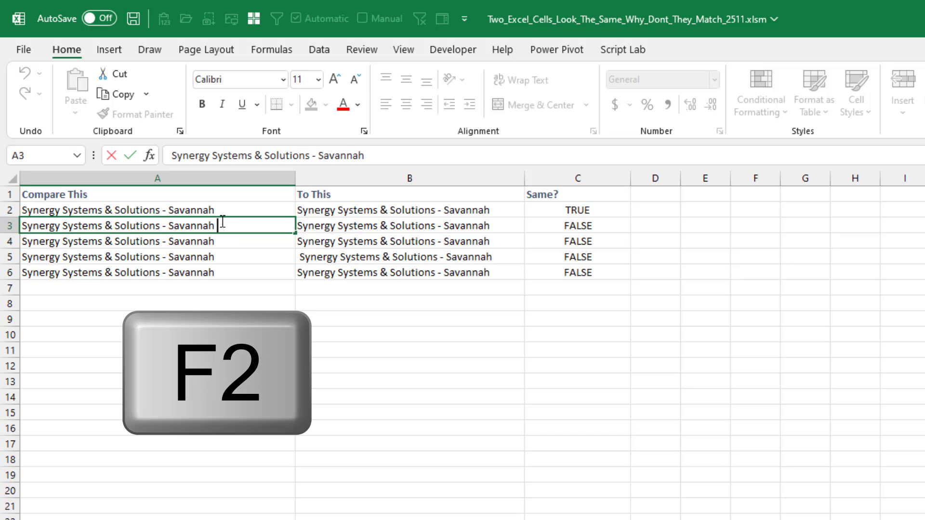
{"action": "key", "text": "Return"}
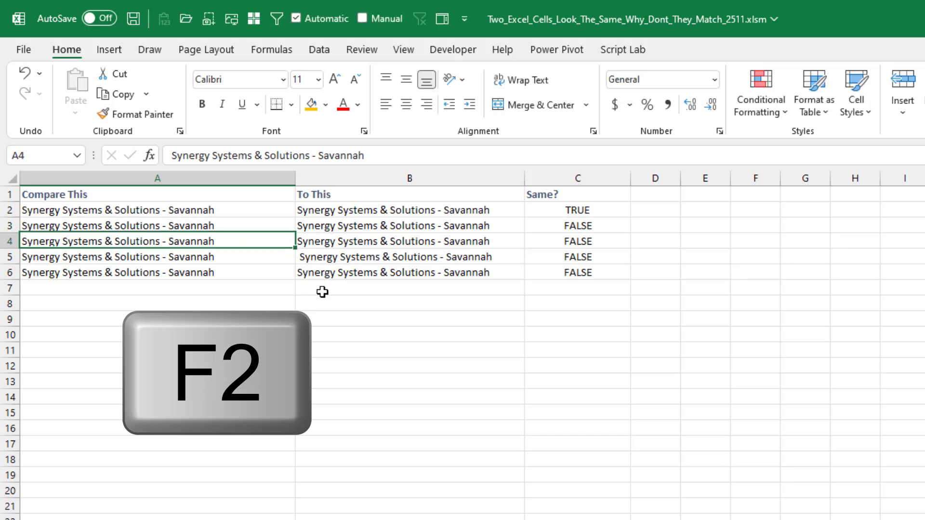
{"action": "key", "text": "Up"}
{"action": "key", "text": "Right"}
{"action": "key", "text": "F2"}
{"action": "key", "text": "Return"}
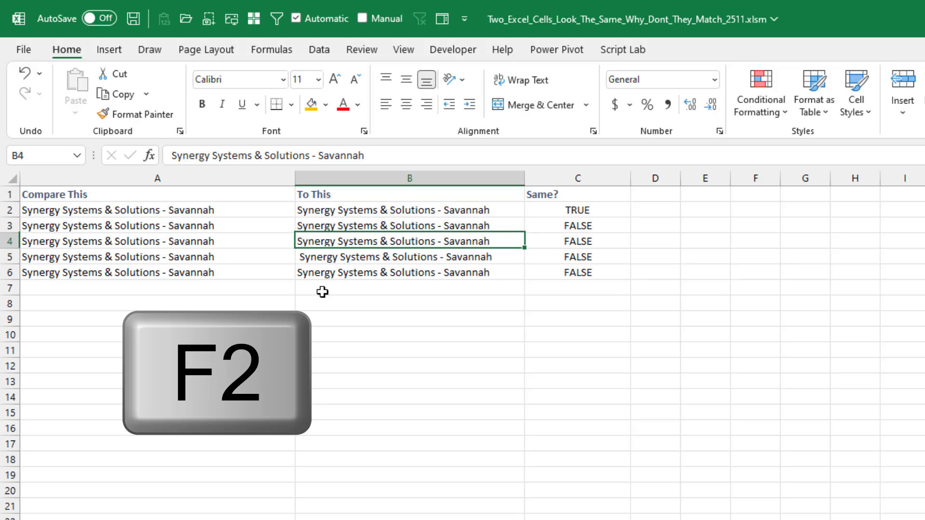
{"action": "key", "text": "Left"}
{"action": "key", "text": "F2"}
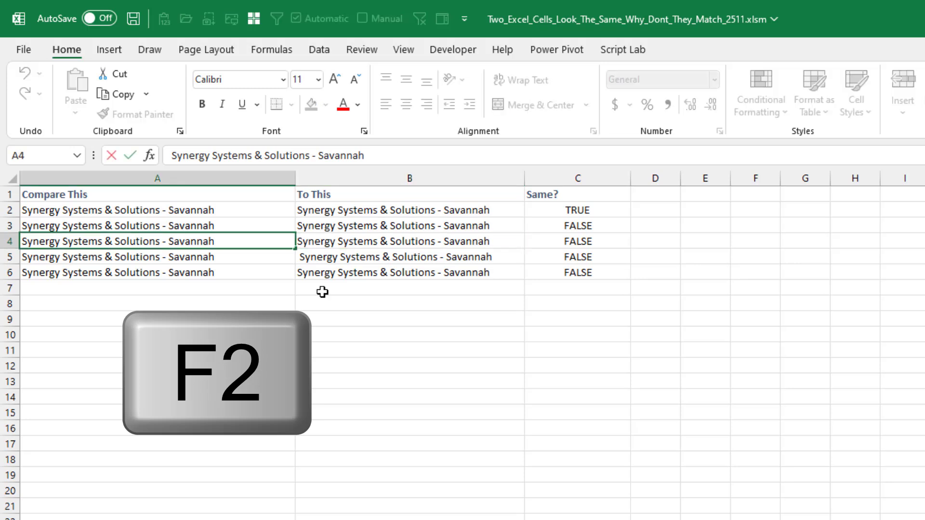
{"action": "key", "text": "Tab"}
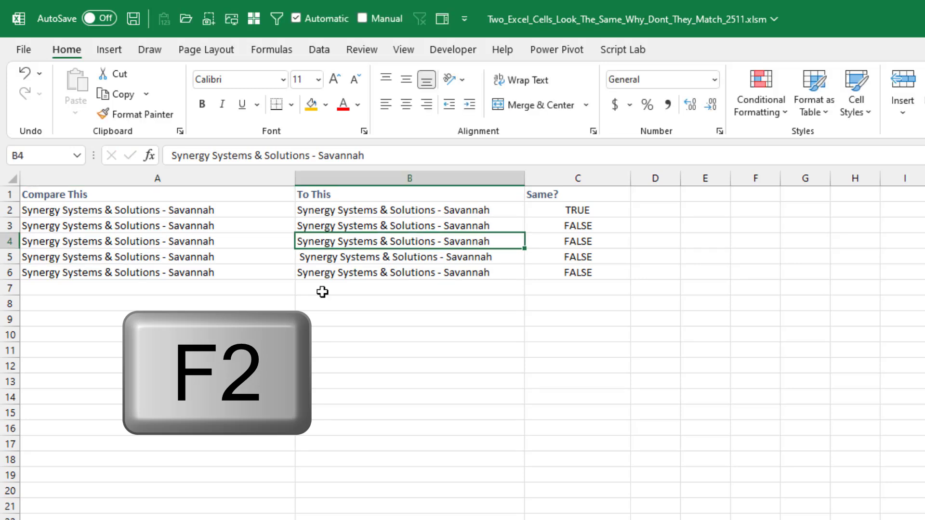
{"action": "key", "text": "F2"}
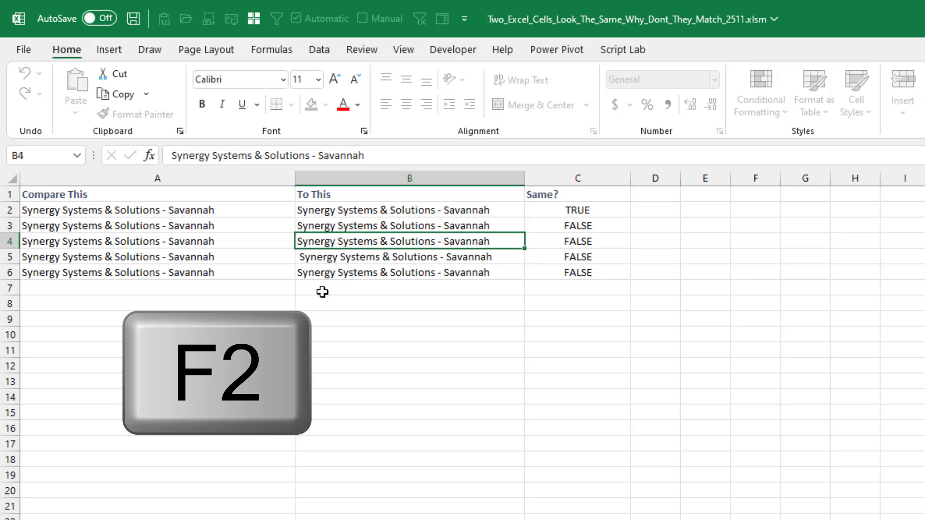
{"action": "key", "text": "Return"}
{"action": "key", "text": "Down"}
{"action": "key", "text": "Left"}
{"action": "key", "text": "F2"}
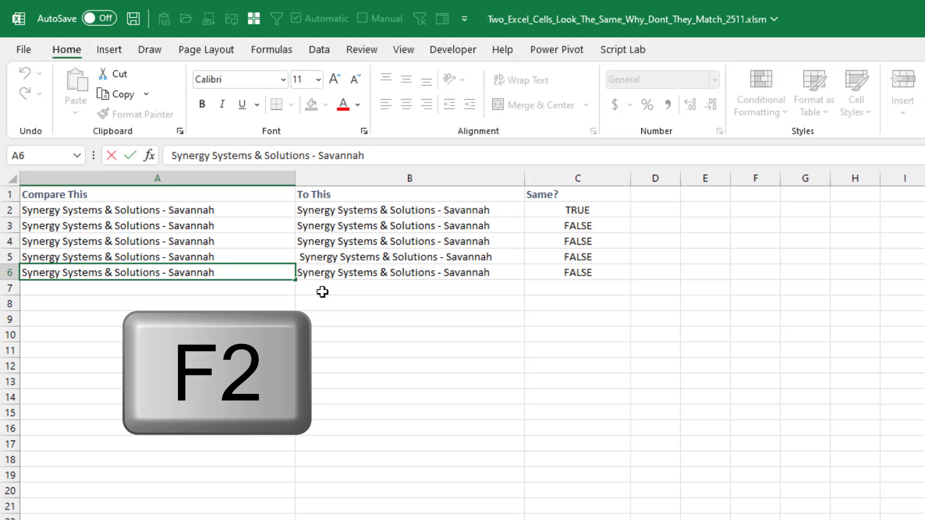
{"action": "key", "text": "Return"}
{"action": "key", "text": "Up"}
{"action": "key", "text": "Right"}
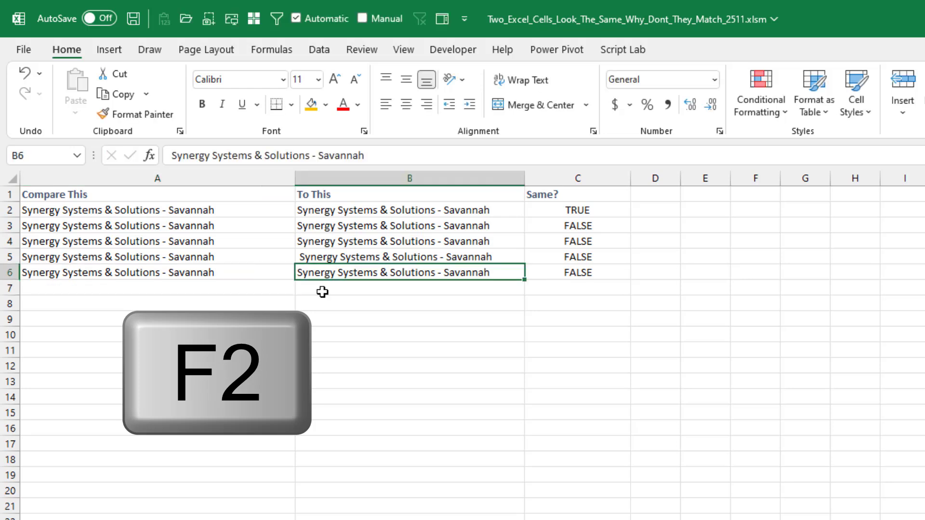
{"action": "key", "text": "F2"}
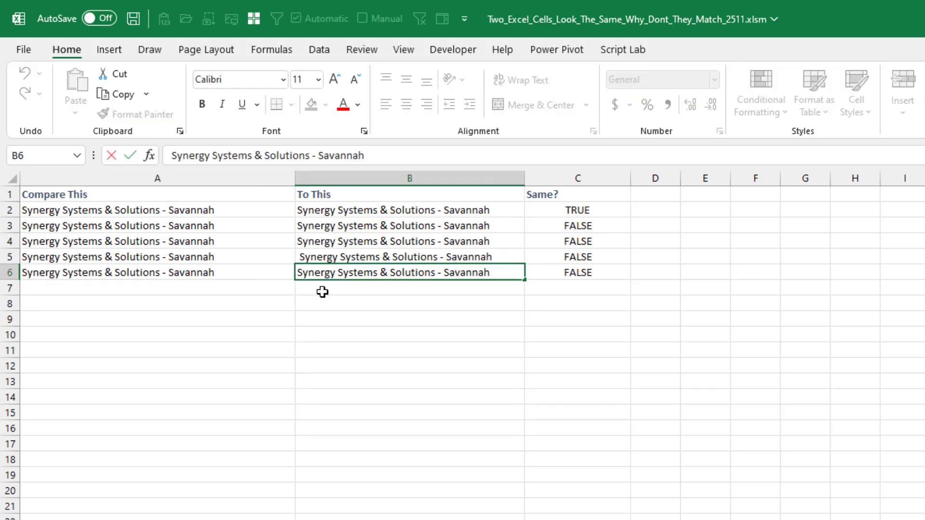
Enter =LEN(A6) in D6 and copy it to E6 so both lengths show 38
{"action": "key", "text": "Return"}
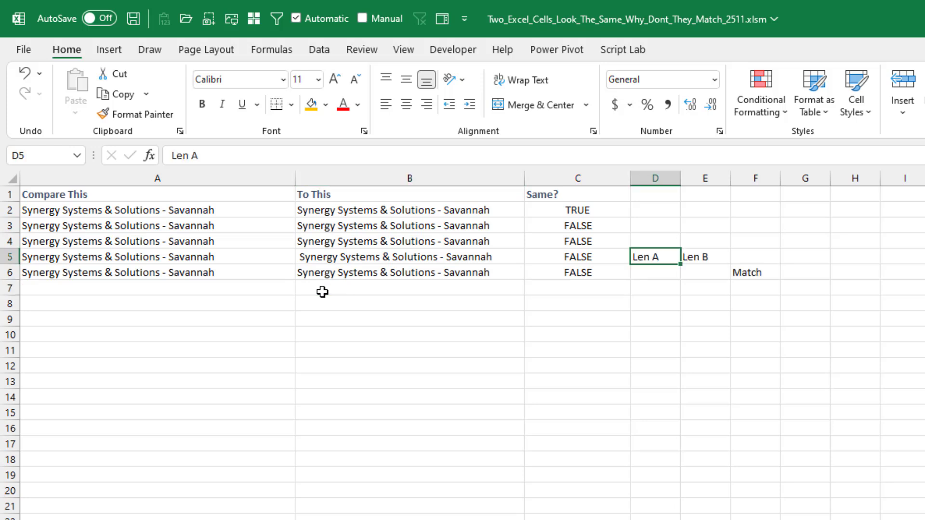
{"action": "key", "text": "Down"}
{"action": "type", "text": "="}
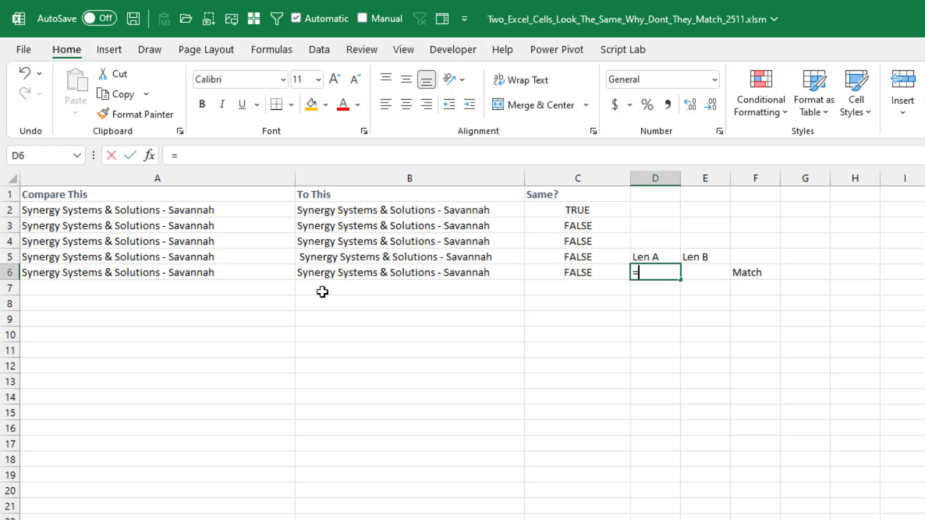
{"action": "type", "text": "LEN("}
{"action": "key", "text": "Left"}
{"action": "key", "text": "Left"}
{"action": "key", "text": "Left"}
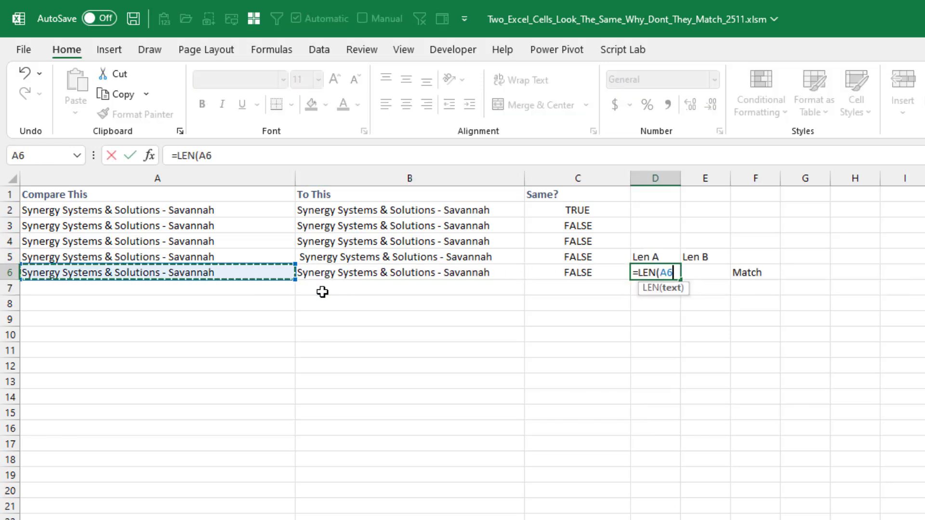
{"action": "type", "text": ")"}
{"action": "key", "text": "Return"}
{"action": "key", "text": "Up"}
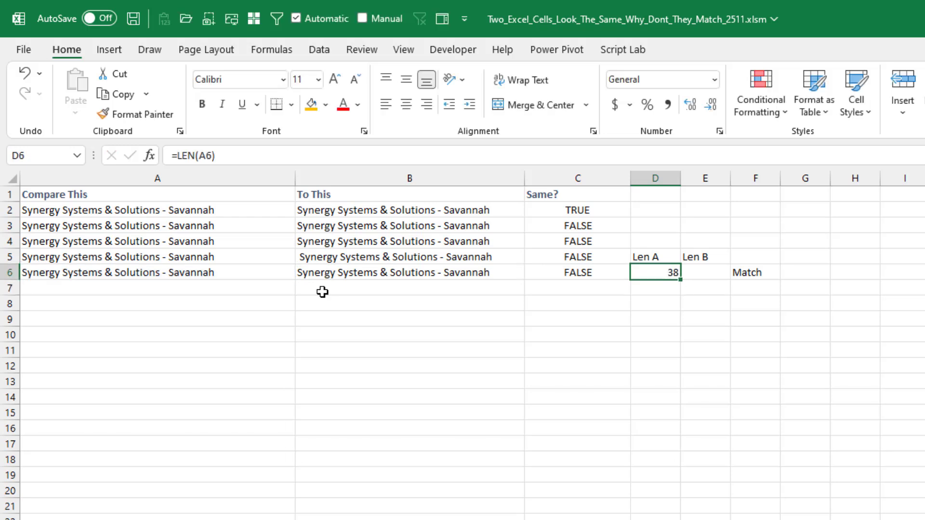
{"action": "key", "text": "ctrl+c"}
{"action": "key", "text": "Right"}
{"action": "key", "text": "ctrl+v"}
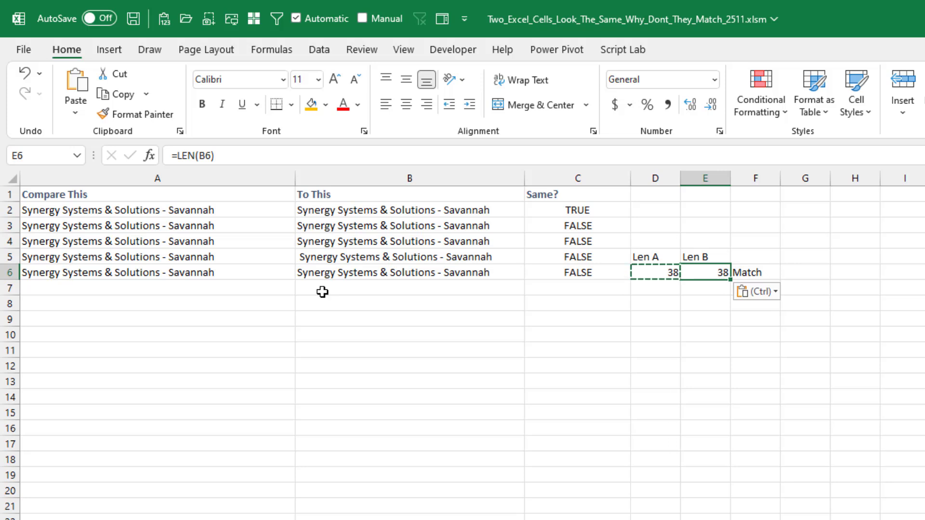
{"action": "key", "text": "Left"}
{"action": "key", "text": "Down"}
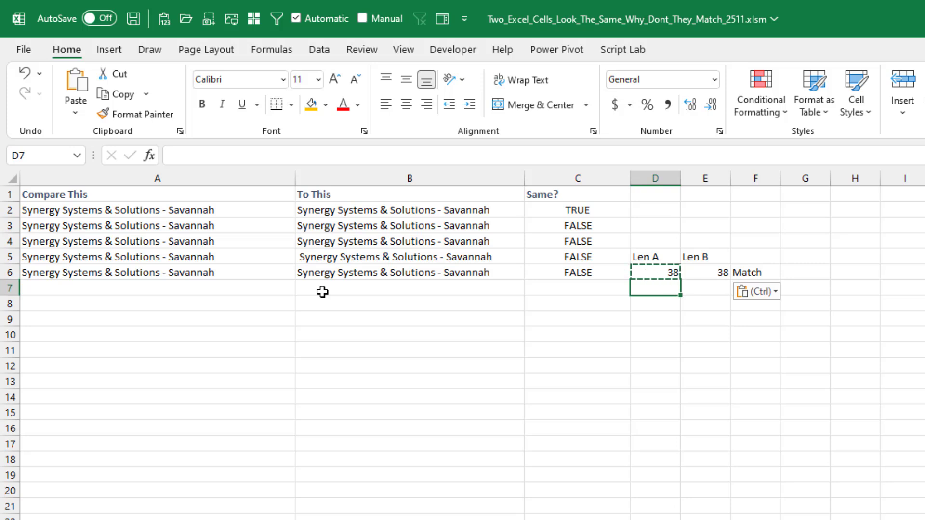
Enter =MID(A$6,SEQUENCE(D6),1) in D7 to spill A6's characters down
{"action": "type", "text": "=MID("}
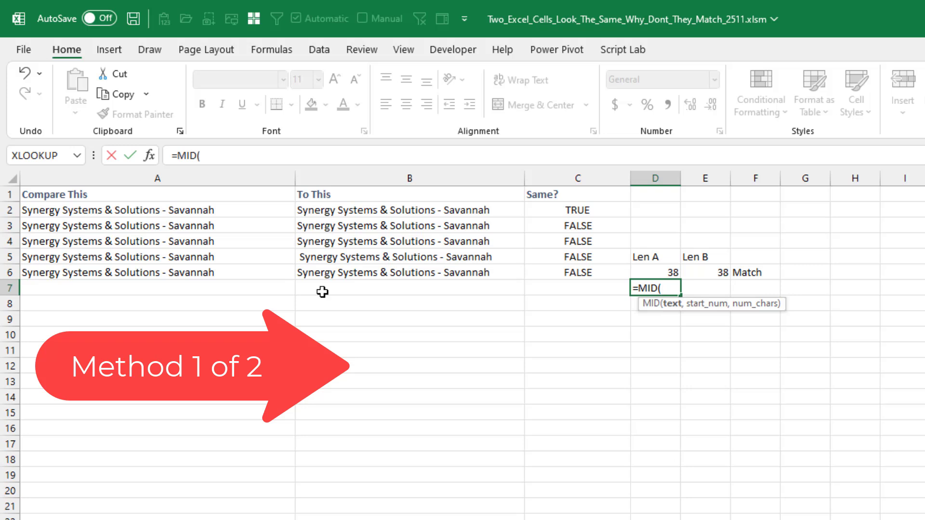
{"action": "type", "text": "A$6"}
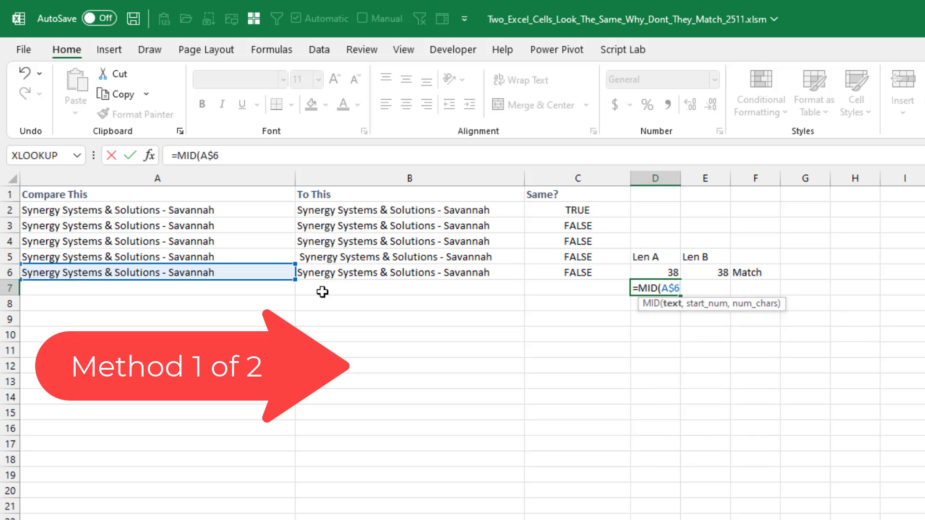
{"action": "type", "text": ","}
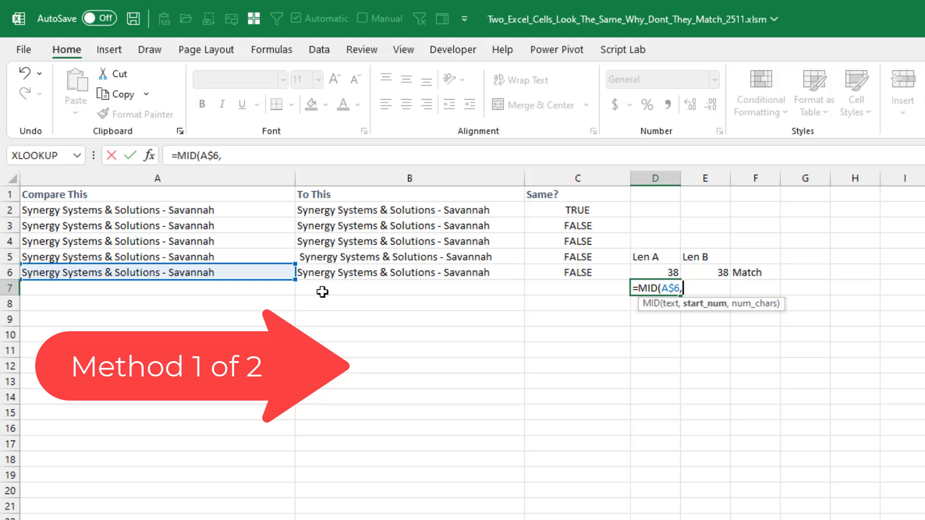
{"action": "type", "text": "SEQ"}
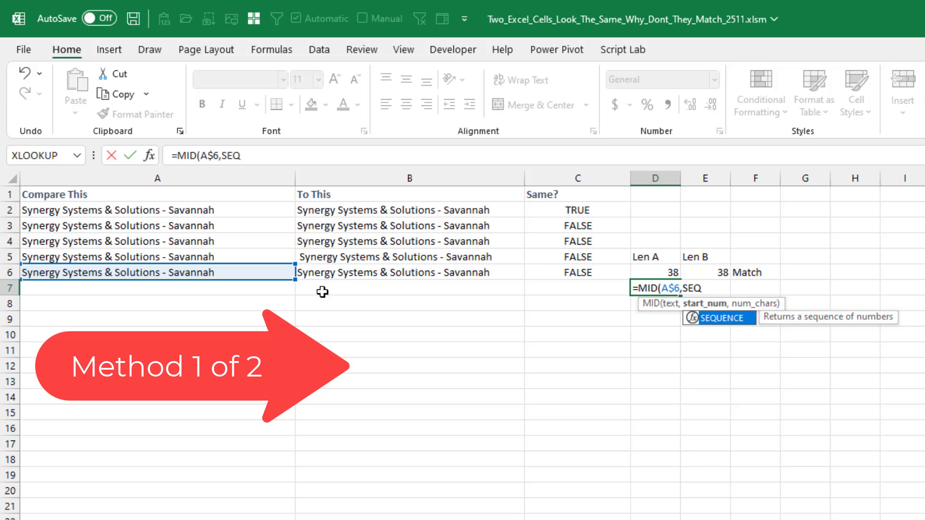
{"action": "key", "text": "Tab"}
{"action": "key", "text": "Up"}
{"action": "type", "text": ")"}
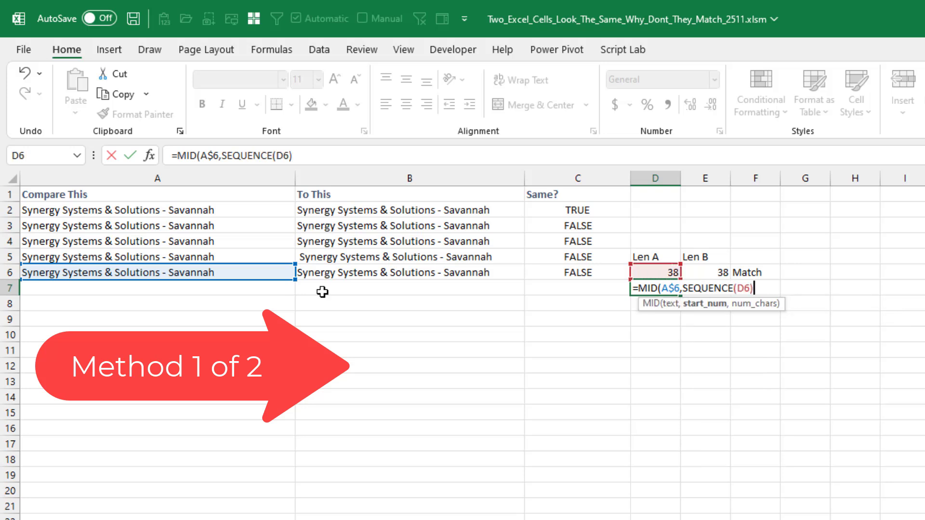
{"action": "type", "text": ",1)"}
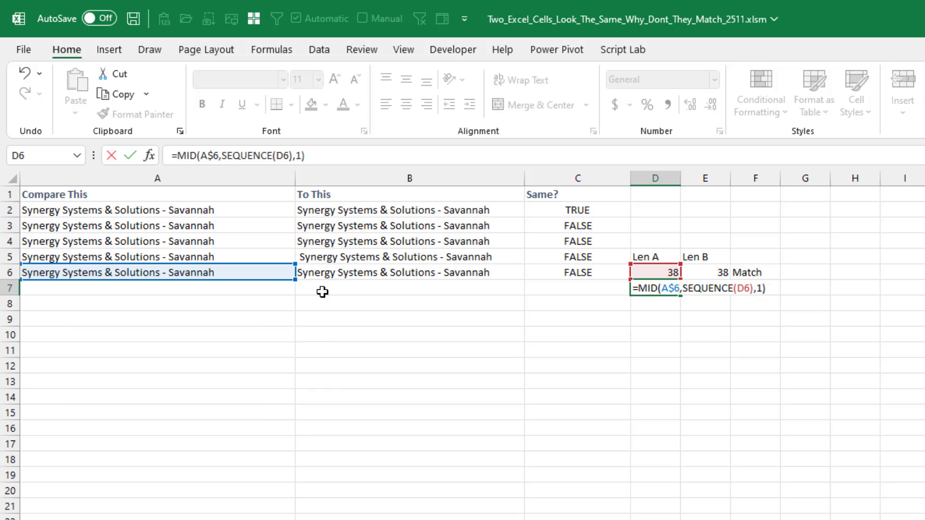
{"action": "key", "text": "Return"}
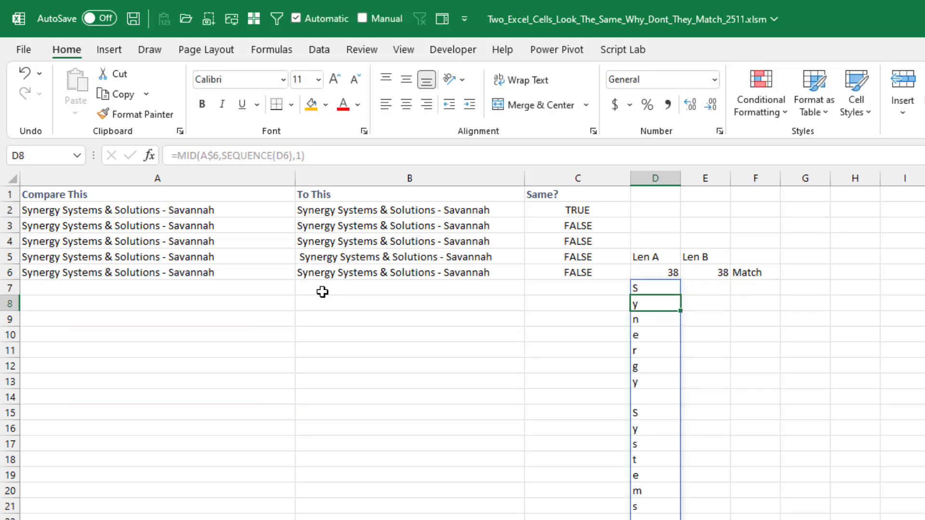
Copy the formula to E7 so it becomes =MID(B$6,SEQUENCE(E6),1) for B6
{"action": "key", "text": "Up"}
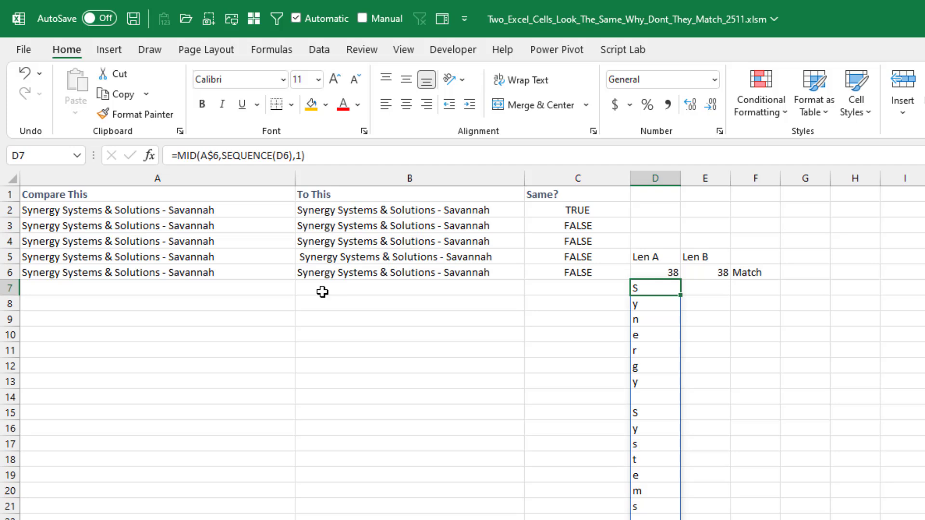
{"action": "key", "text": "ctrl+c"}
{"action": "key", "text": "Right"}
{"action": "key", "text": "ctrl+v"}
{"action": "key", "text": "F2"}
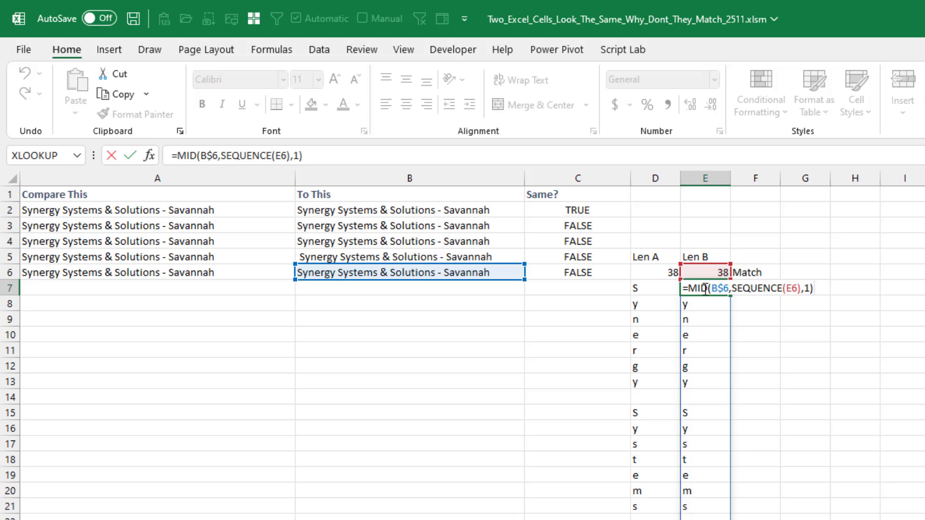
{"action": "key", "text": "Return"}
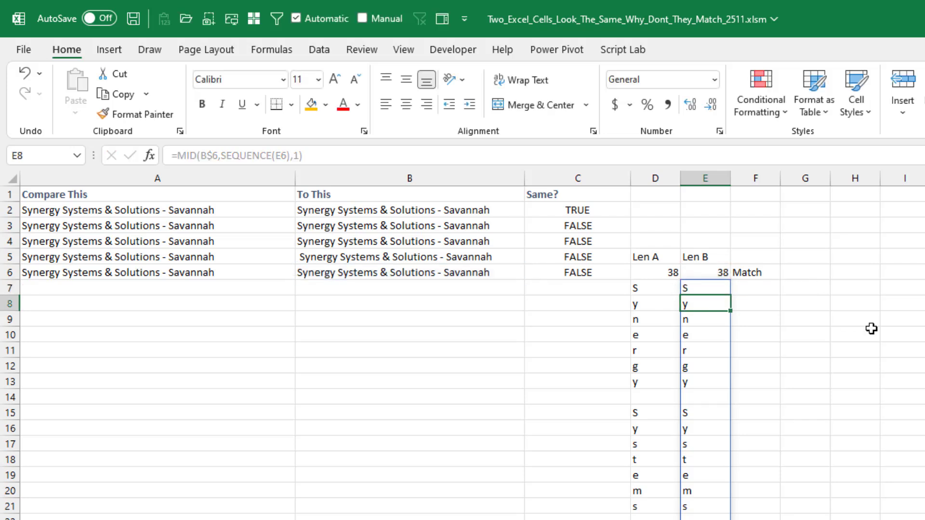
{"action": "key", "text": "Up"}
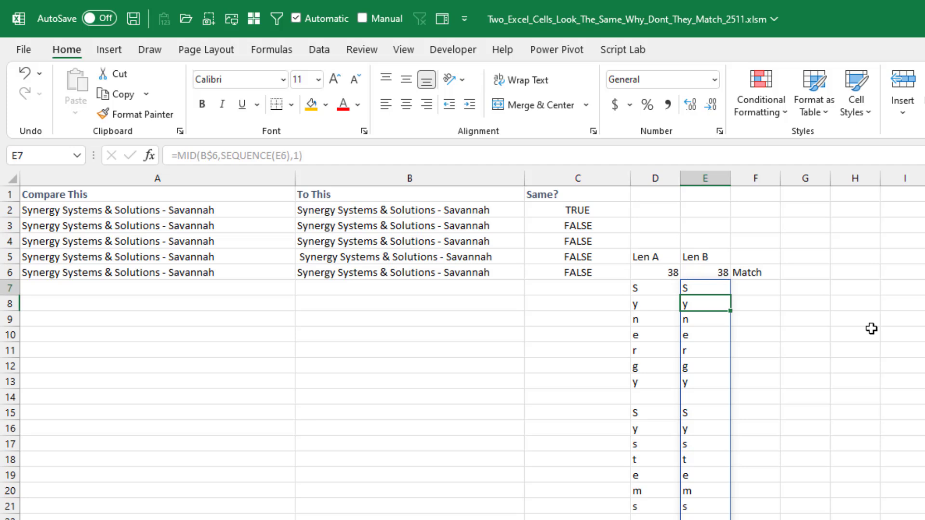
{"action": "key", "text": "Left"}
Clear D7:E7 and enter =MID(A$6,ROW(A1),1) in D7 instead
{"action": "key", "text": "shift+Right"}
{"action": "key", "text": "Delete"}
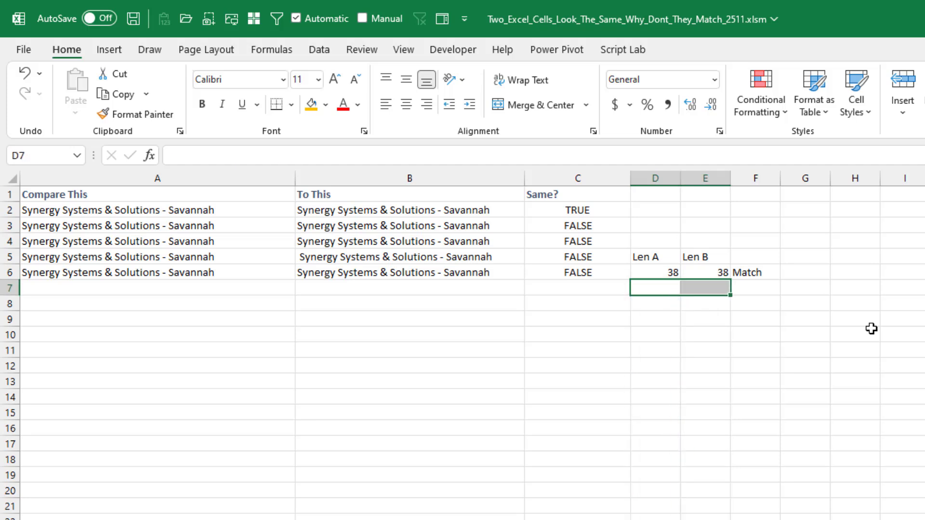
{"action": "key", "text": "shift+Left"}
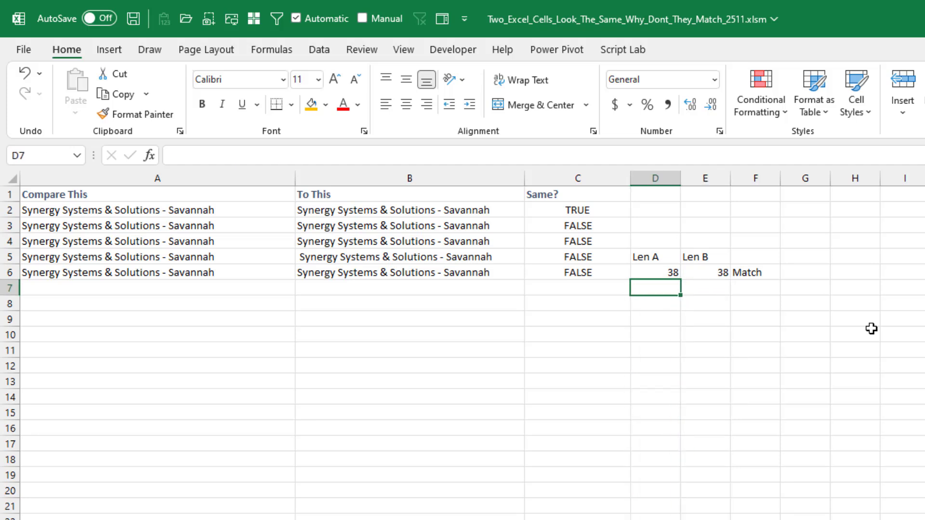
{"action": "type", "text": "="}
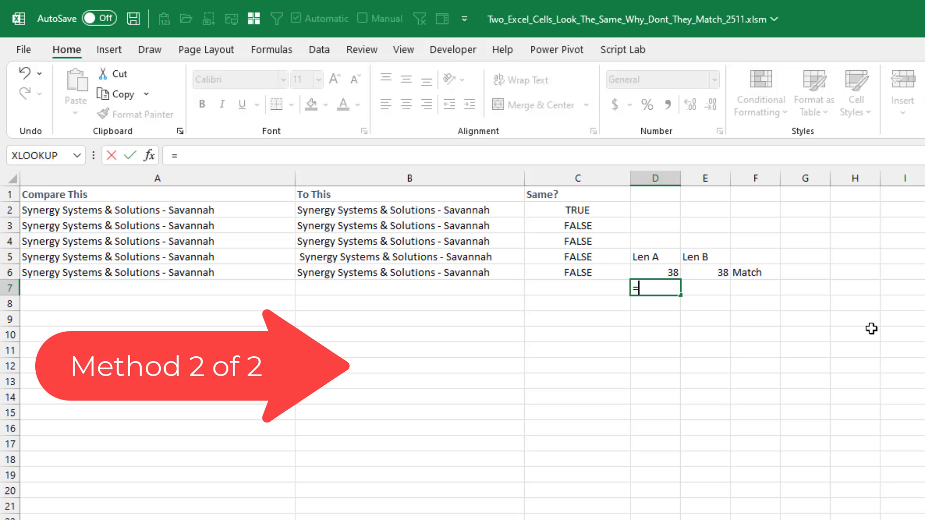
{"action": "type", "text": "mid(a"}
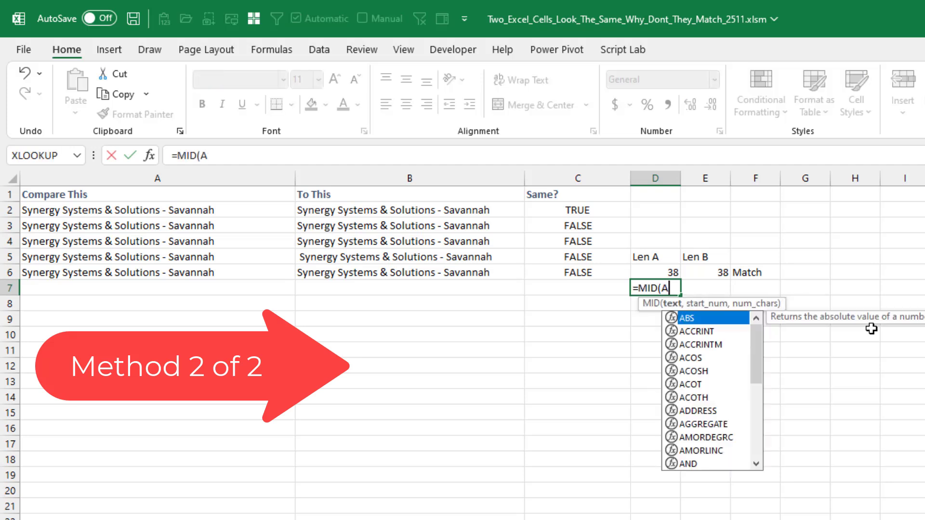
{"action": "type", "text": "$6,"}
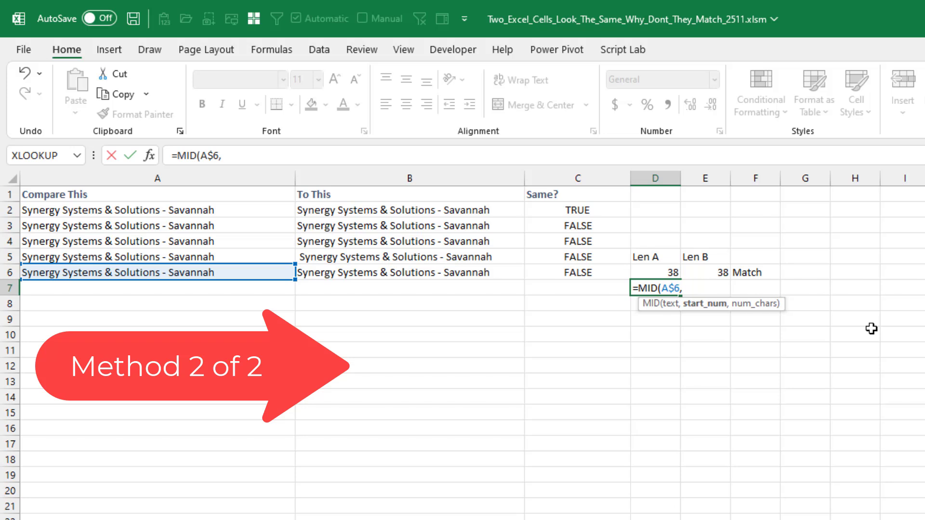
{"action": "type", "text": "ROW(A1)"}
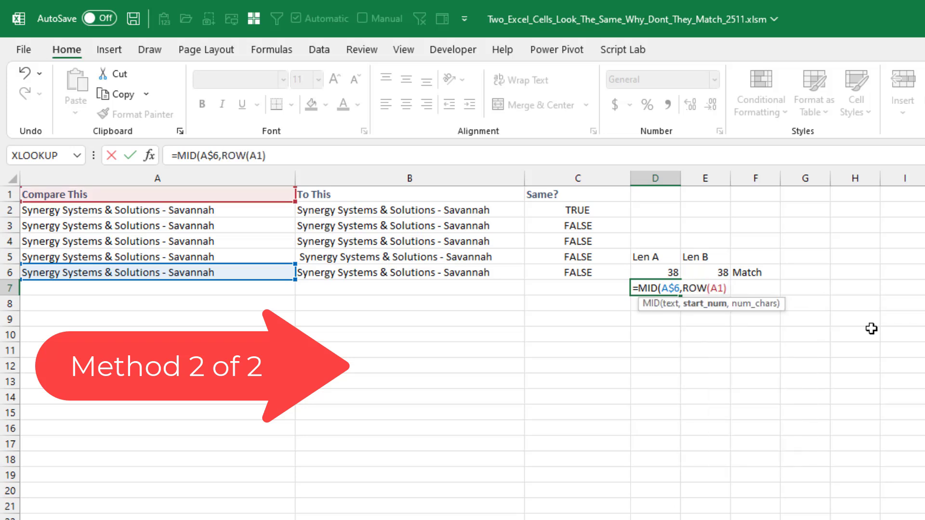
{"action": "type", "text": ","}
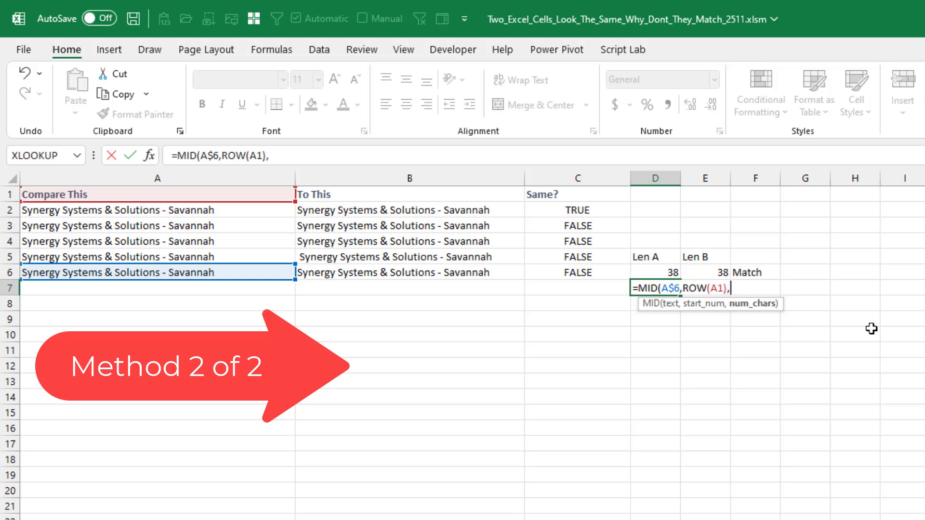
{"action": "type", "text": "1)"}
{"action": "key", "text": "Return"}
Copy the D7 formula into D7:E44 to list every character of A6 and B6
{"action": "key", "text": "Up"}
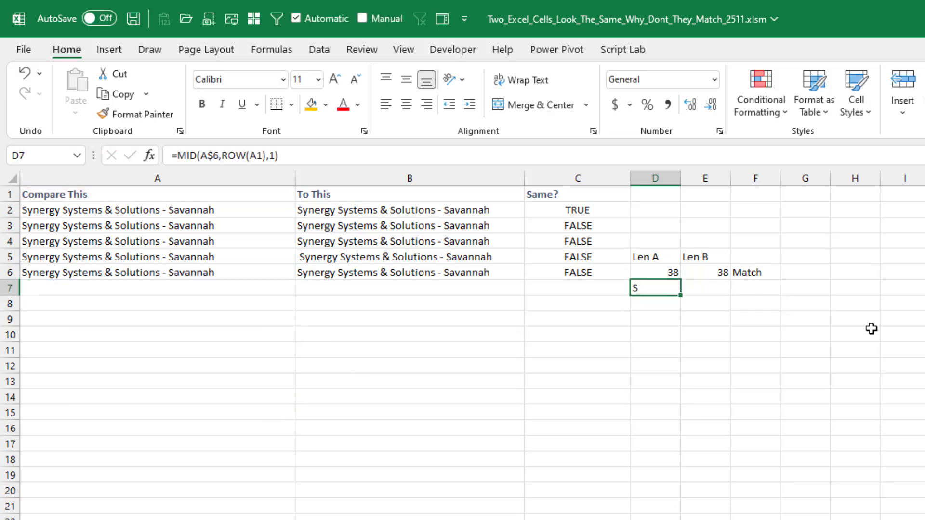
{"action": "key", "text": "ctrl+c"}
{"action": "key", "text": "shift+Right"}
{"action": "key", "text": "shift+Down"}
{"action": "key", "text": "shift+Down"}
{"action": "key", "text": "shift+Down"}
{"action": "key", "text": "shift+Down"}
{"action": "key", "text": "shift+Down"}
{"action": "key", "text": "shift+Down"}
{"action": "key", "text": "shift+Down"}
{"action": "key", "text": "shift+Down"}
{"action": "key", "text": "shift+Down"}
{"action": "key", "text": "shift+Down"}
{"action": "key", "text": "shift+Down"}
{"action": "key", "text": "shift+Down"}
{"action": "key", "text": "shift+Down"}
{"action": "key", "text": "shift+Down"}
{"action": "key", "text": "shift+Down"}
{"action": "key", "text": "shift+Down"}
{"action": "key", "text": "shift+Down"}
{"action": "key", "text": "shift+Down"}
{"action": "key", "text": "shift+Down"}
{"action": "key", "text": "shift+Down"}
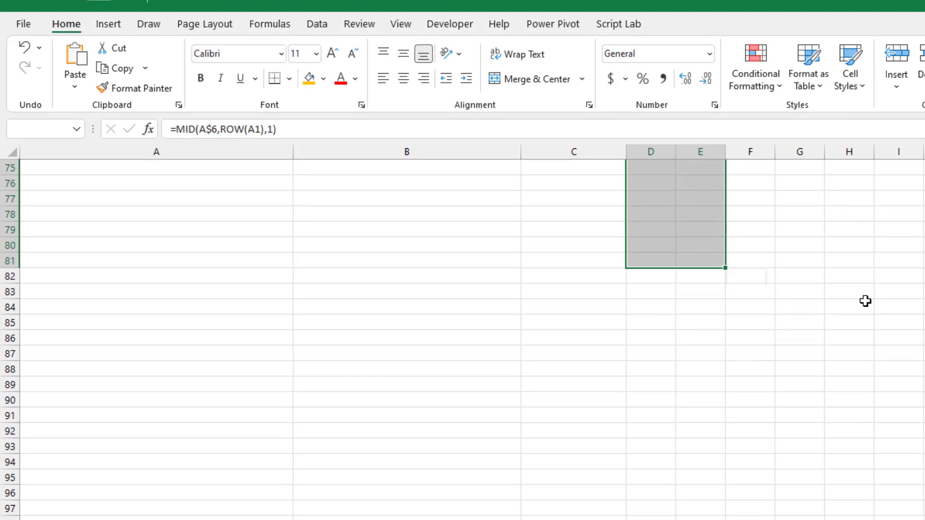
{"action": "key", "text": "ctrl+v"}
{"action": "key", "text": "Right"}
{"action": "key", "text": "Right"}
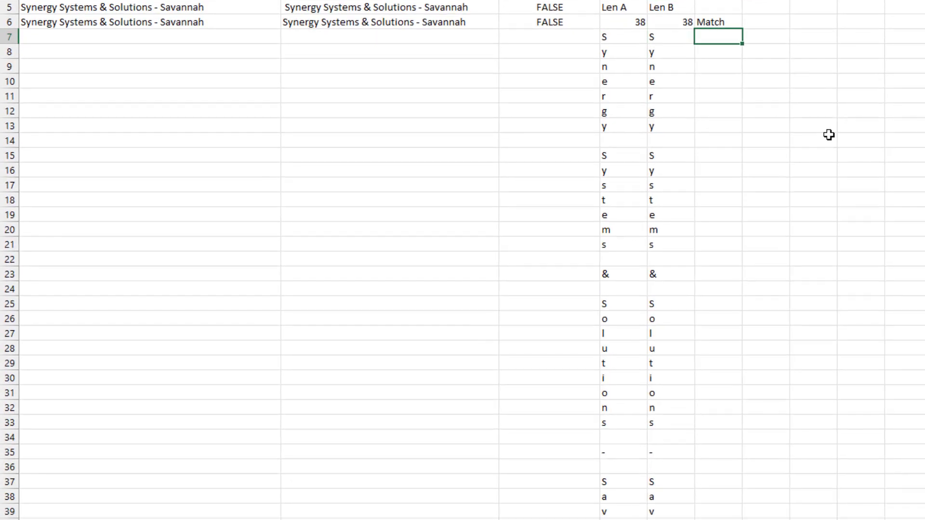
{"action": "type", "text": "="}
{"action": "key", "text": "Left"}
{"action": "key", "text": "Left"}
{"action": "type", "text": "="}
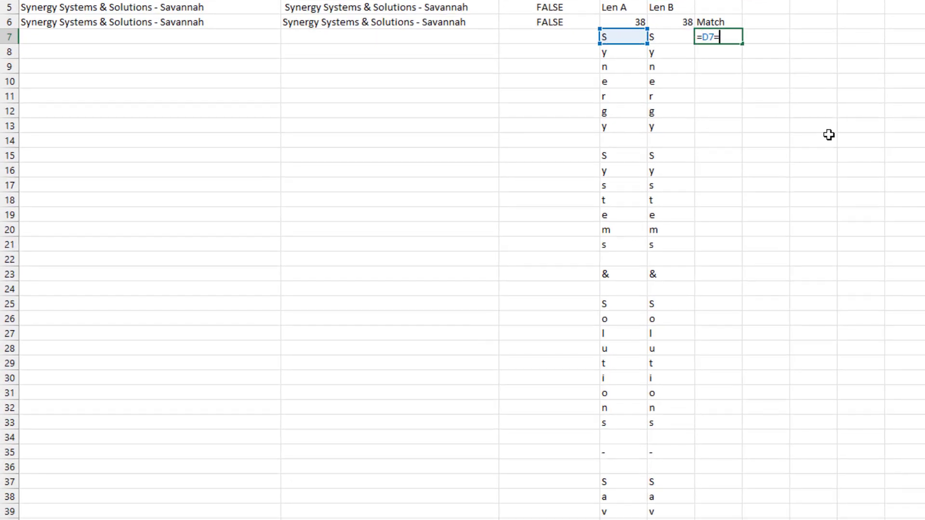
{"action": "key", "text": "Left"}
{"action": "key", "text": "Return"}
{"action": "key", "text": "Up"}
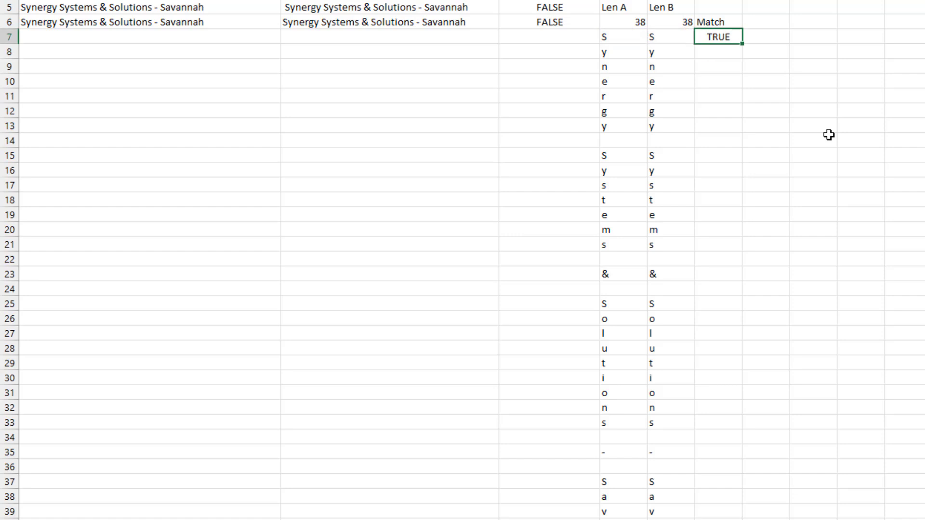
{"action": "double_click", "coordinate": [743, 44]}
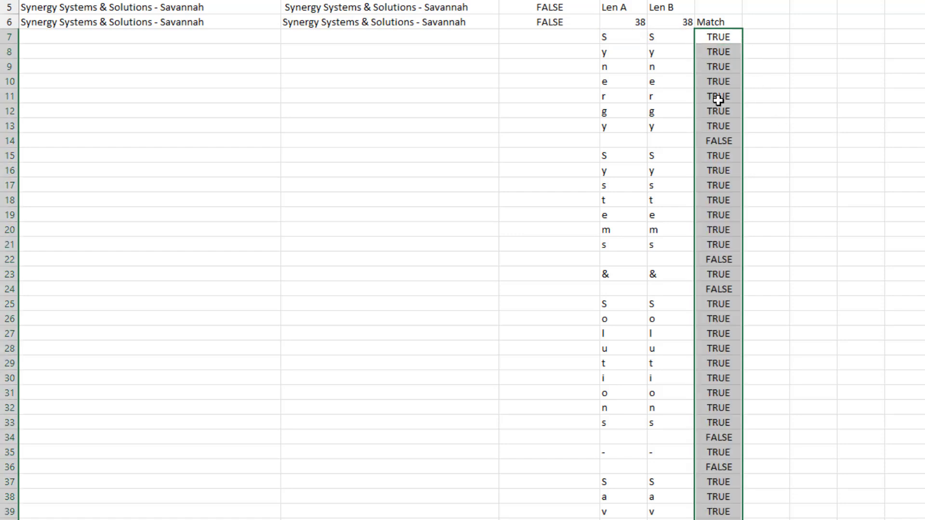
{"action": "left_click", "coordinate": [669, 142]}
{"action": "left_click", "coordinate": [625, 142]}
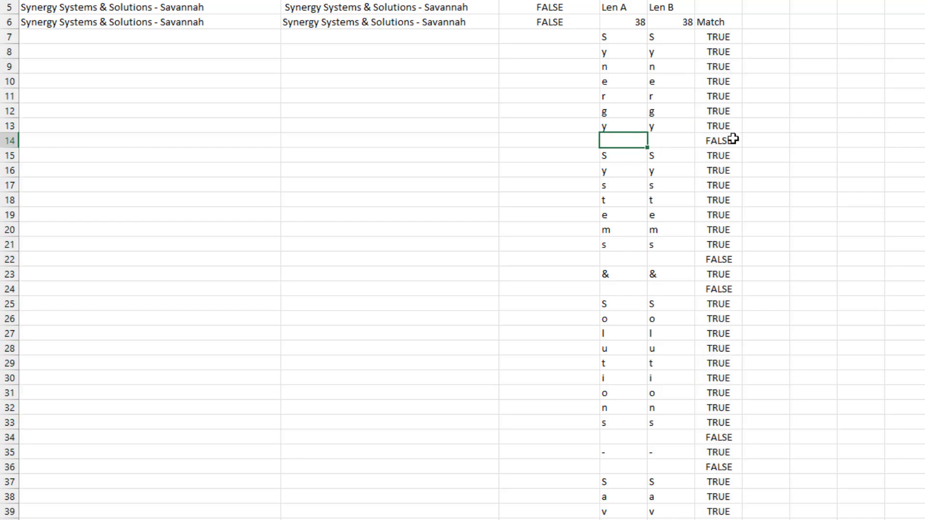
{"action": "key", "text": "Right"}
{"action": "key", "text": "Right"}
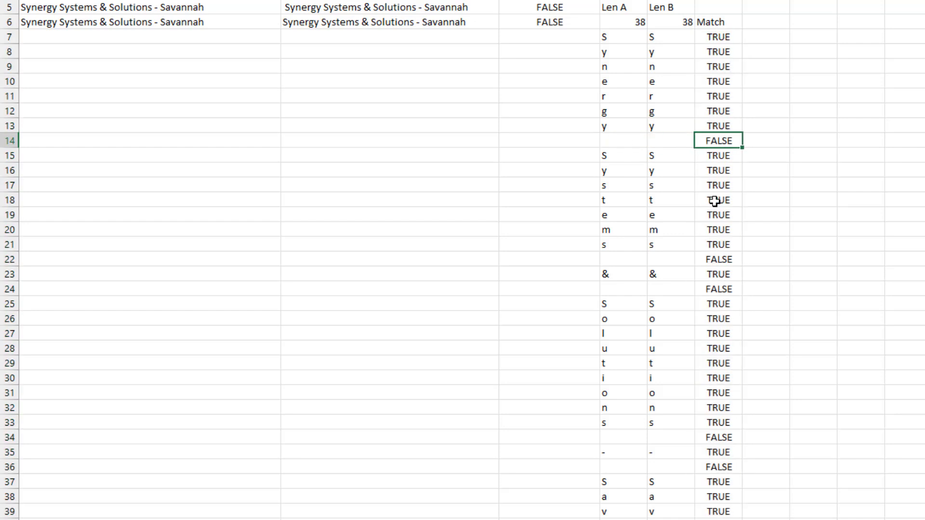
{"action": "left_click", "coordinate": [721, 259]}
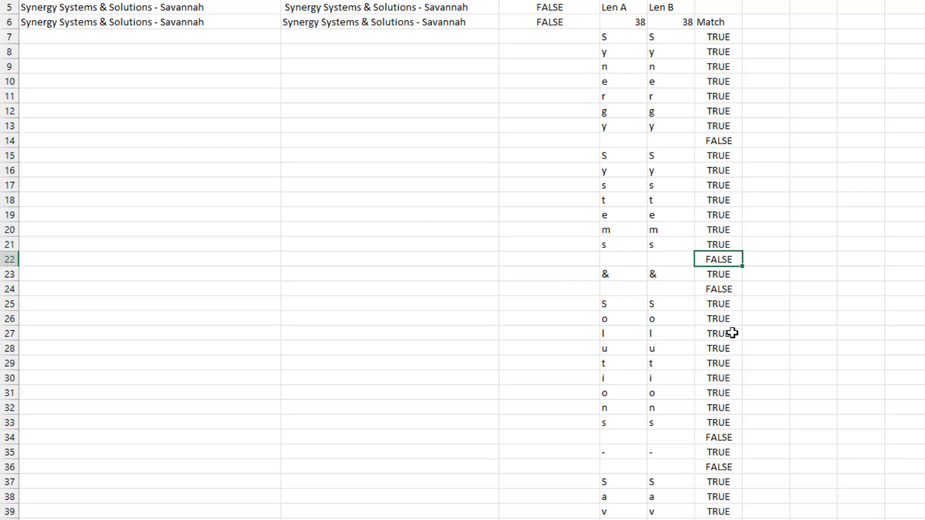
{"action": "left_click", "coordinate": [723, 289]}
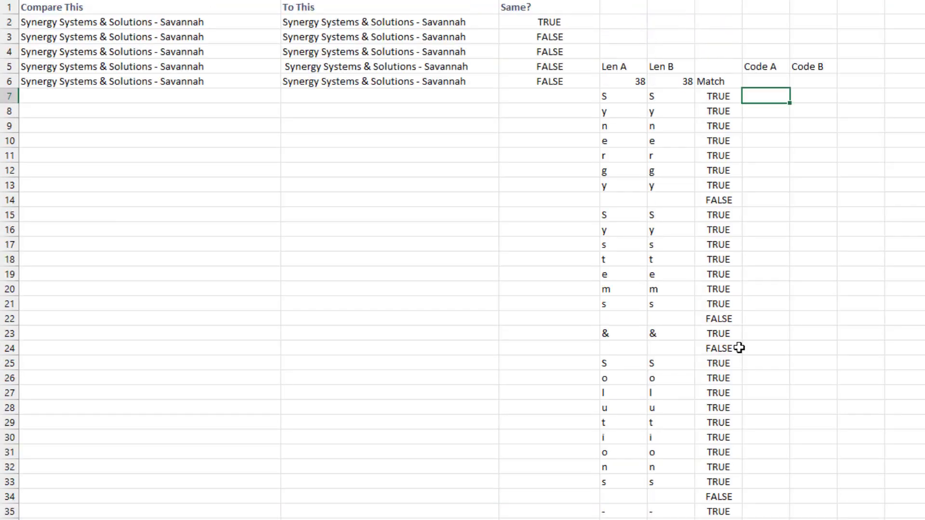
Enter =CODE(D7) in G7 to show the first character's code
{"action": "type", "text": "=code("}
{"action": "key", "text": "Left"}
{"action": "key", "text": "Left"}
{"action": "key", "text": "Left"}
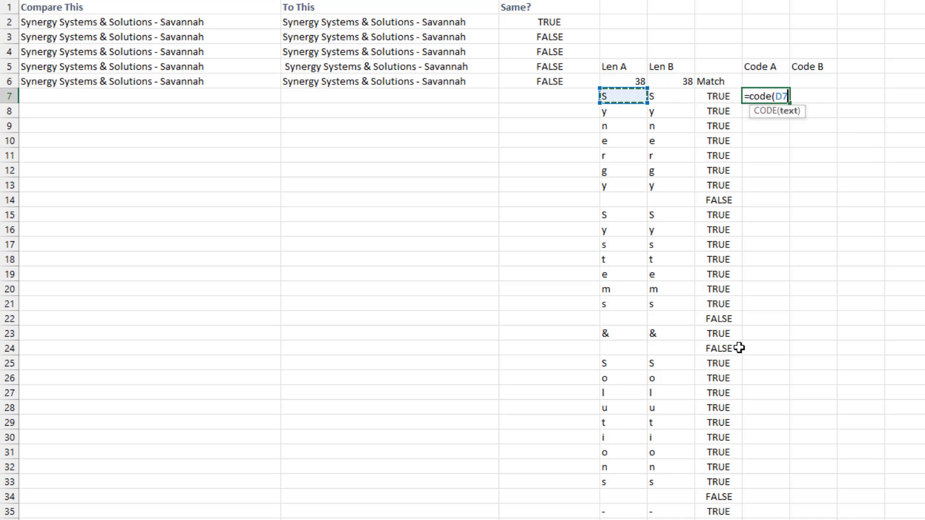
{"action": "type", "text": ")"}
{"action": "key", "text": "Return"}
{"action": "key", "text": "Up"}
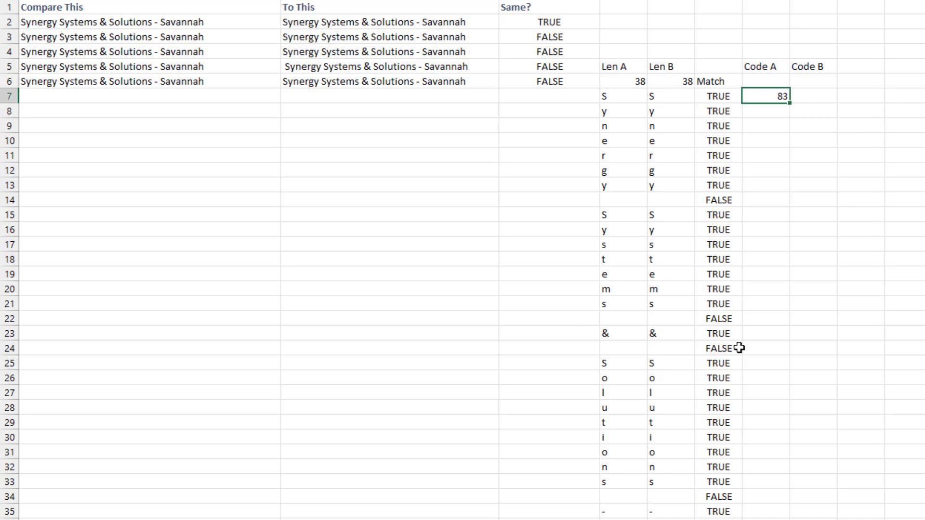
Paste the CODE formula through G7:H43 and check the 32 versus 160 codes
{"action": "key", "text": "shift+Right"}
{"action": "key", "text": "shift+Down"}
{"action": "key", "text": "ctrl+v"}
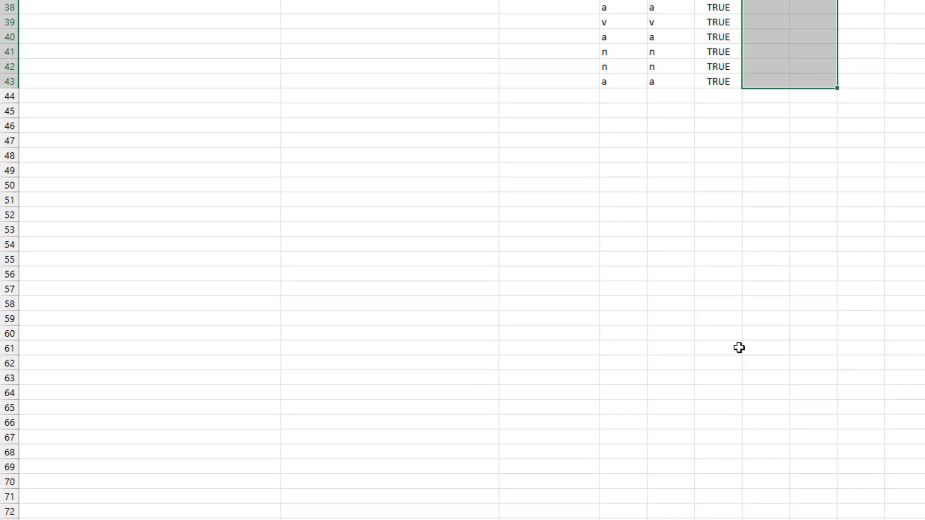
{"action": "scroll", "coordinate": [739, 347], "scroll_direction": "up", "scroll_amount": 8}
{"action": "scroll", "coordinate": [739, 348], "scroll_direction": "up", "scroll_amount": 4}
{"action": "key", "text": "Down"}
{"action": "key", "text": "Down"}
{"action": "key", "text": "Down"}
{"action": "key", "text": "Down"}
{"action": "key", "text": "Down"}
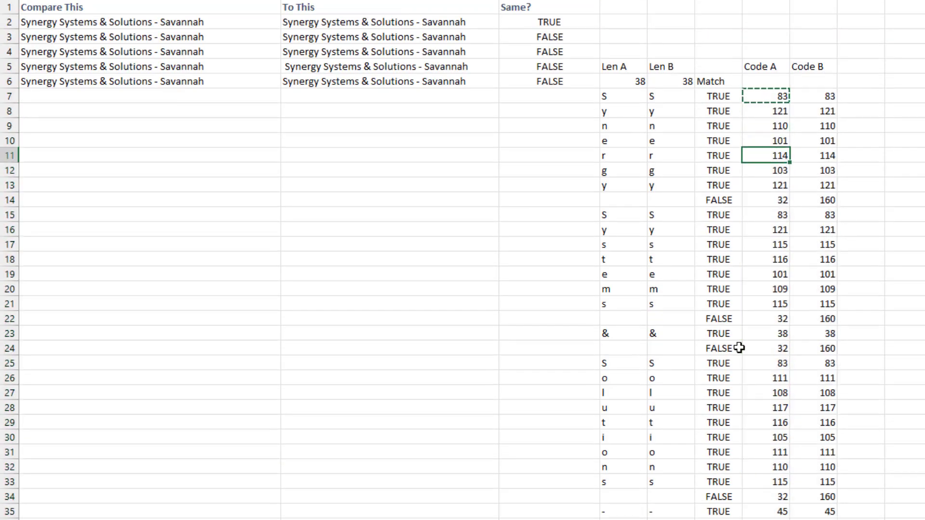
{"action": "key", "text": "Down"}
{"action": "key", "text": "Down"}
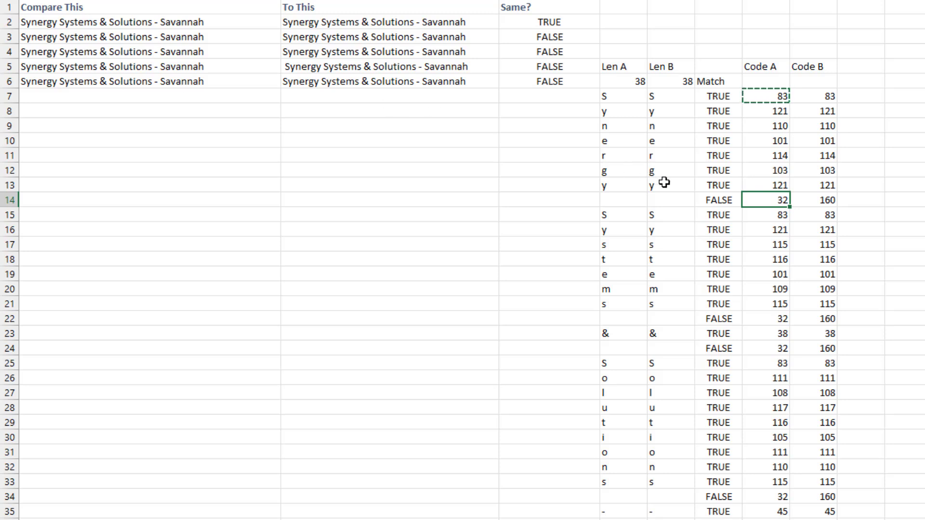
{"action": "left_click", "coordinate": [827, 200]}
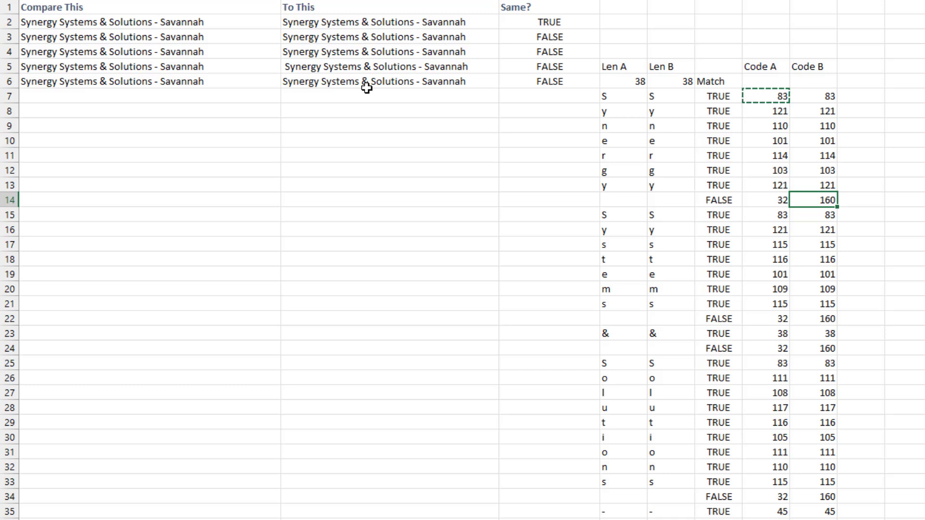
Switch to the Fix A/Fix B sheet and edit D2's =TRIM(SUBSTITUTE(A2,CHAR(160)," ")) formula
{"action": "key", "text": "ctrl+Page_Down"}
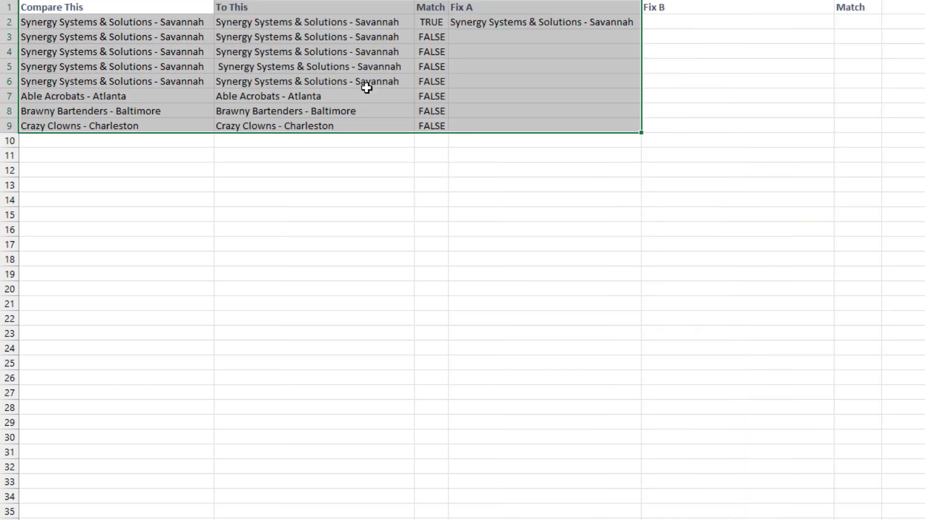
{"action": "key", "text": "ctrl+Home"}
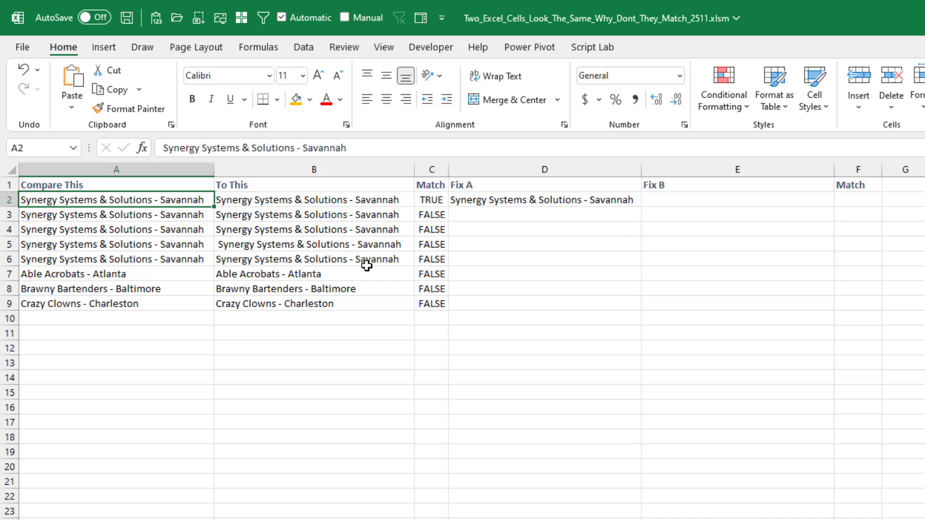
{"action": "key", "text": "Right"}
{"action": "key", "text": "Right"}
{"action": "key", "text": "Right"}
{"action": "key", "text": "F2"}
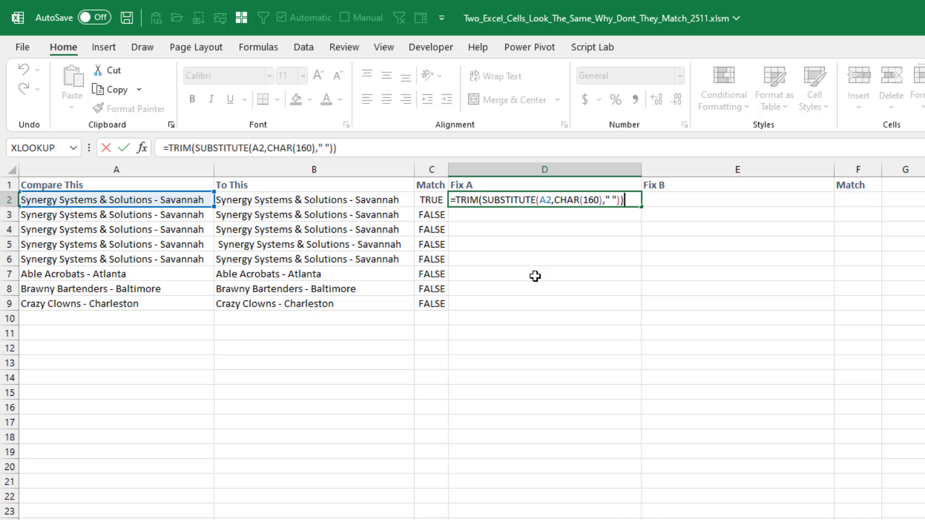
Commit the cleaning formula in D2 and paste it across D2:E9
{"action": "key", "text": "Return"}
{"action": "key", "text": "Up"}
{"action": "key", "text": "ctrl+c"}
{"action": "key", "text": "shift+Down"}
{"action": "key", "text": "shift+Down"}
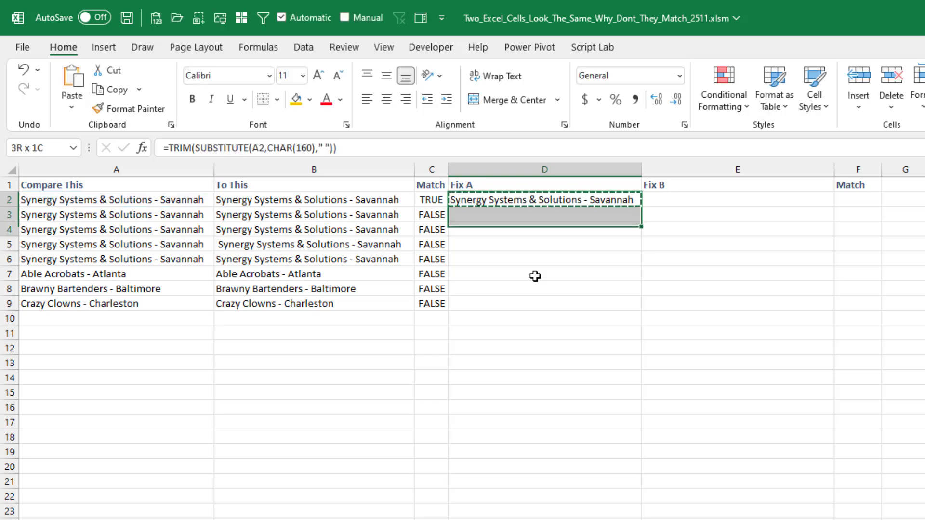
{"action": "key", "text": "shift+Down"}
{"action": "key", "text": "shift+Down"}
{"action": "key", "text": "shift+Down"}
{"action": "key", "text": "shift+Down"}
{"action": "key", "text": "shift+Down"}
{"action": "key", "text": "shift+Right"}
{"action": "key", "text": "ctrl+v"}
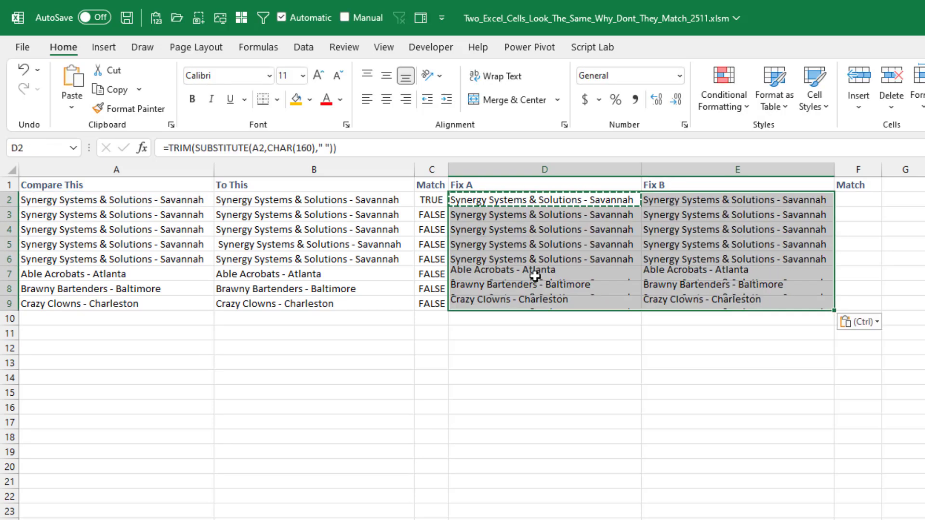
{"action": "key", "text": "Right"}
{"action": "key", "text": "Right"}
Enter =D2=E2 in F2 and fill it down to F9, showing TRUE throughout
{"action": "key", "text": "F2"}
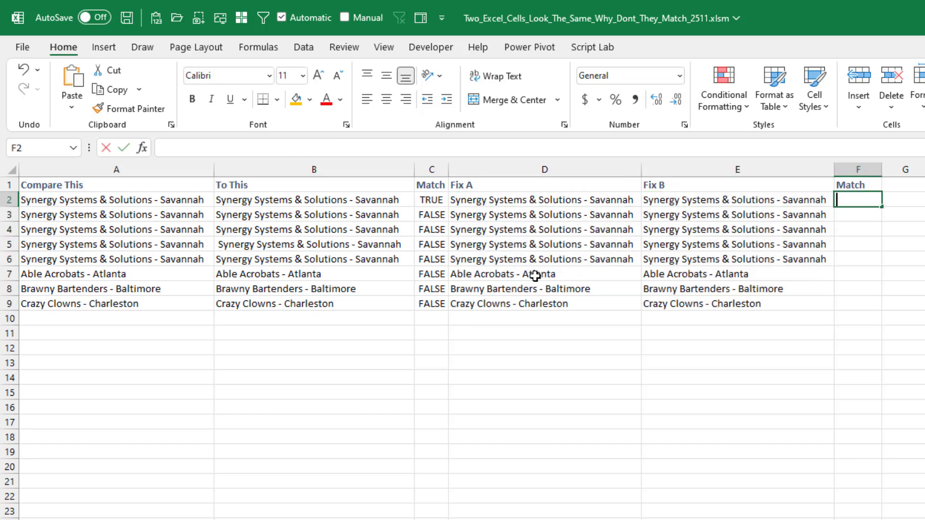
{"action": "type", "text": "="}
{"action": "key", "text": "Left"}
{"action": "key", "text": "Left"}
{"action": "type", "text": "="}
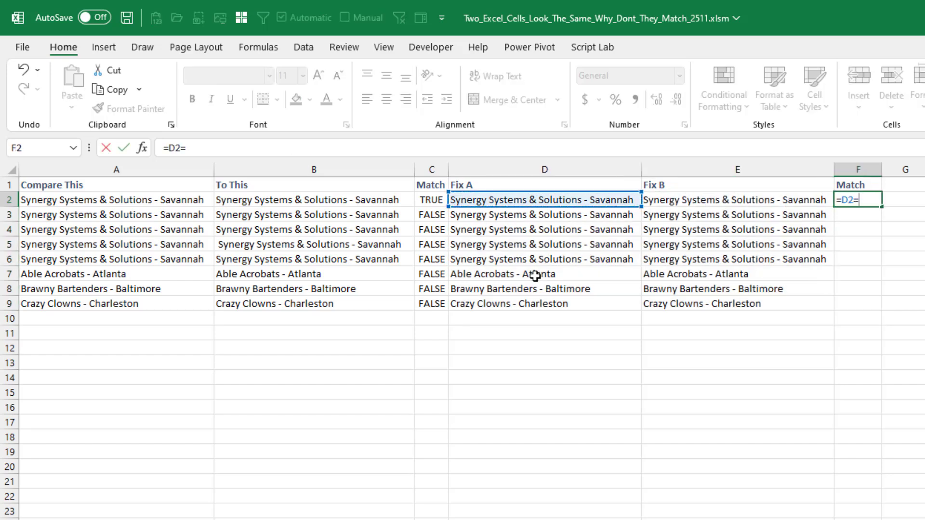
{"action": "key", "text": "Left"}
{"action": "key", "text": "ctrl+Return"}
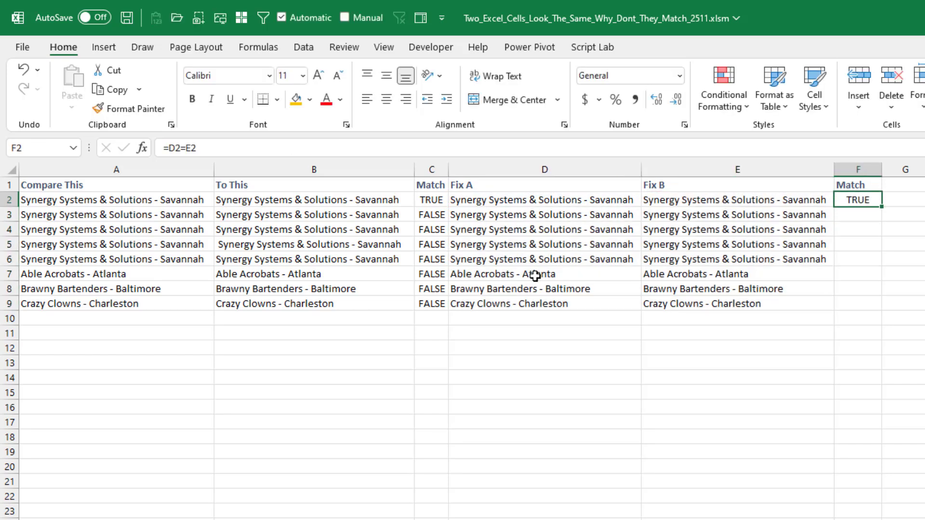
{"action": "double_click", "coordinate": [882, 206]}
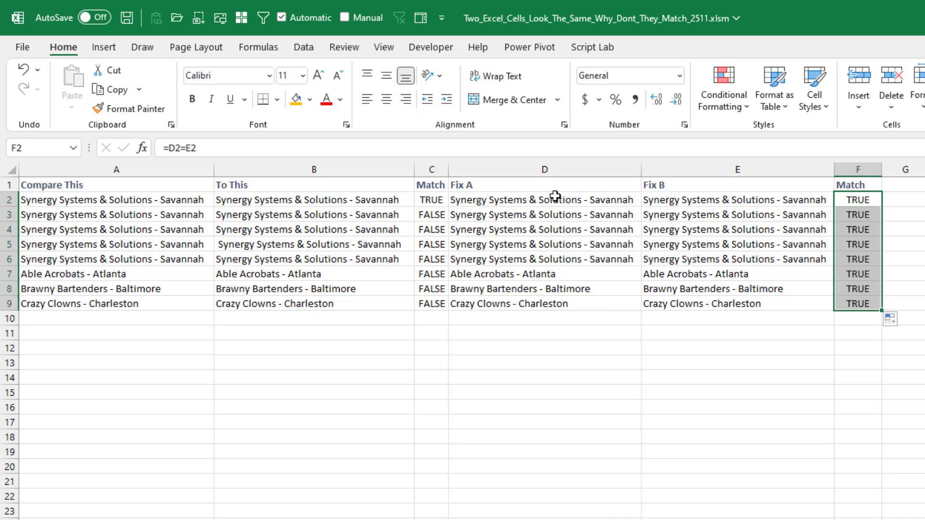
Copy the cleaned names in D2:E9 over A2:B9 as values only
{"action": "left_click_drag", "start_coordinate": [555, 196], "coordinate": [681, 303]}
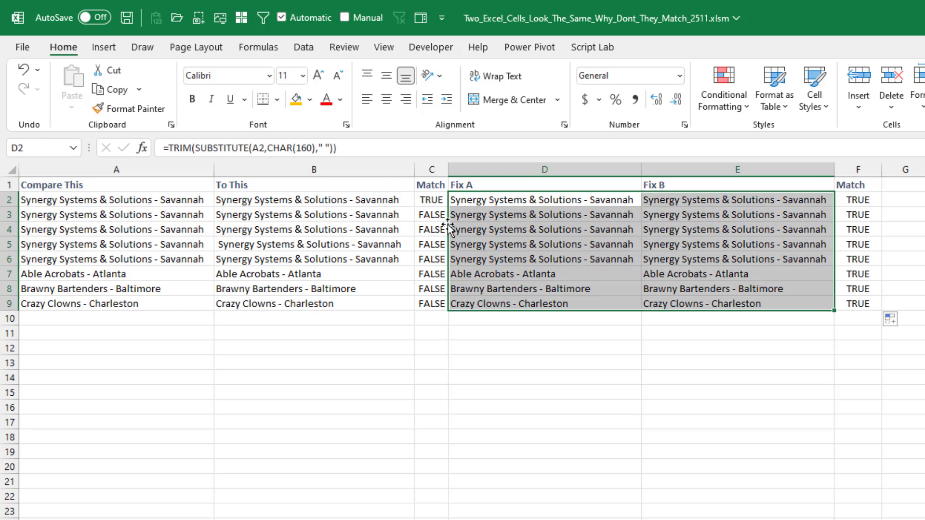
{"action": "left_click_drag", "start_coordinate": [448, 226], "coordinate": [83, 230]}
{"action": "left_click", "coordinate": [152, 282]}
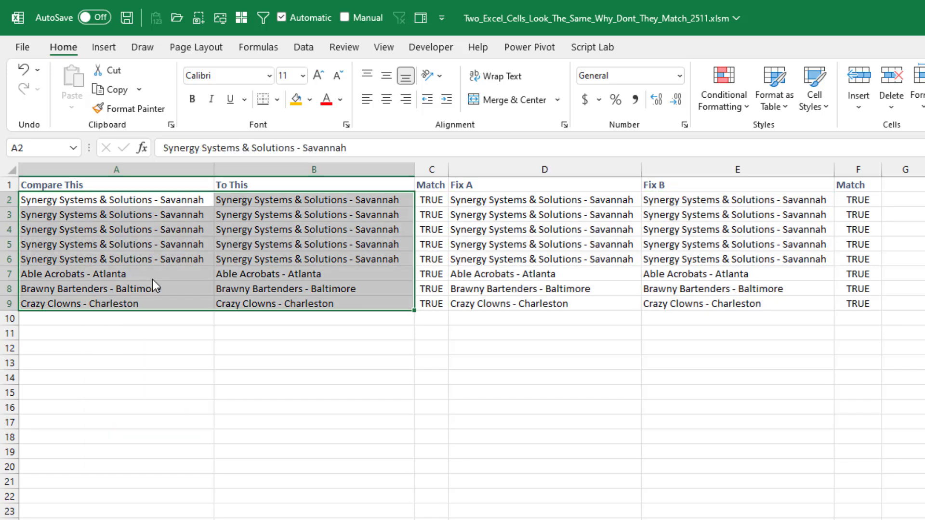